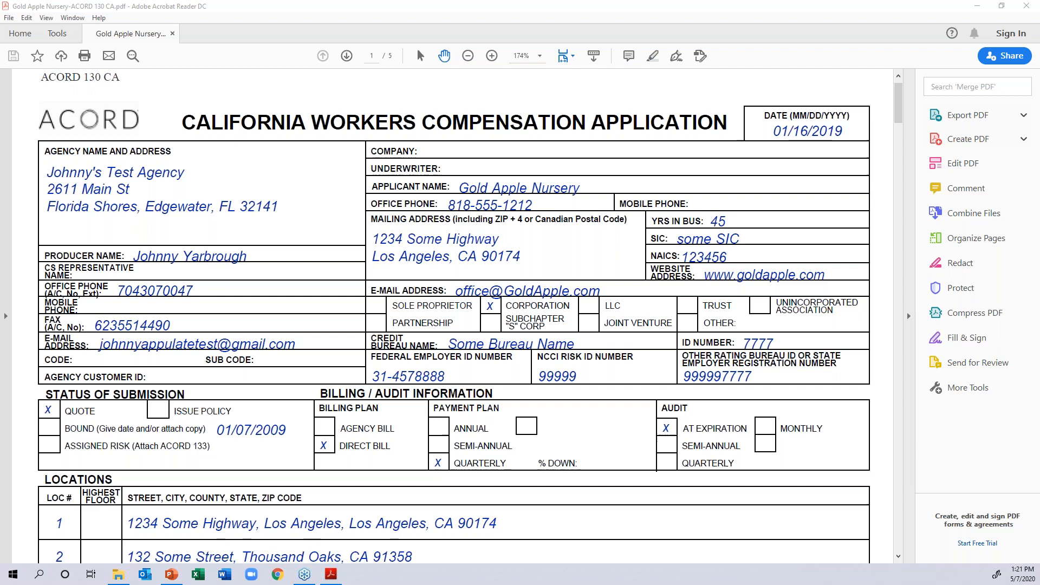
# - Print the Gold Apple Nursery ACORD 130 CA form to Appulate Uplink, send it with the saved account, and switch to Chrome
pyautogui.hotkey('ctrl', 'p')
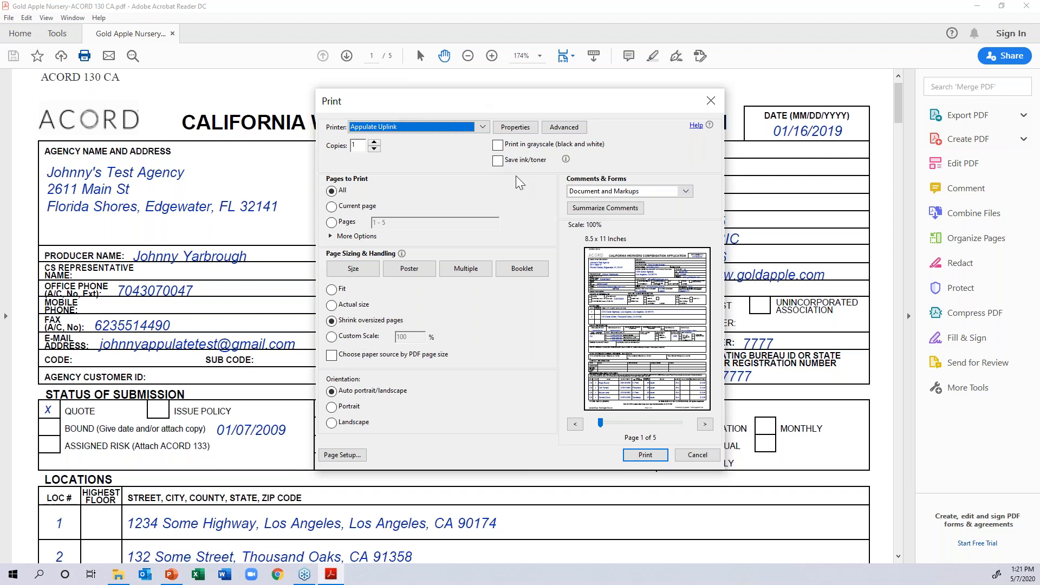
pyautogui.click(645, 454)
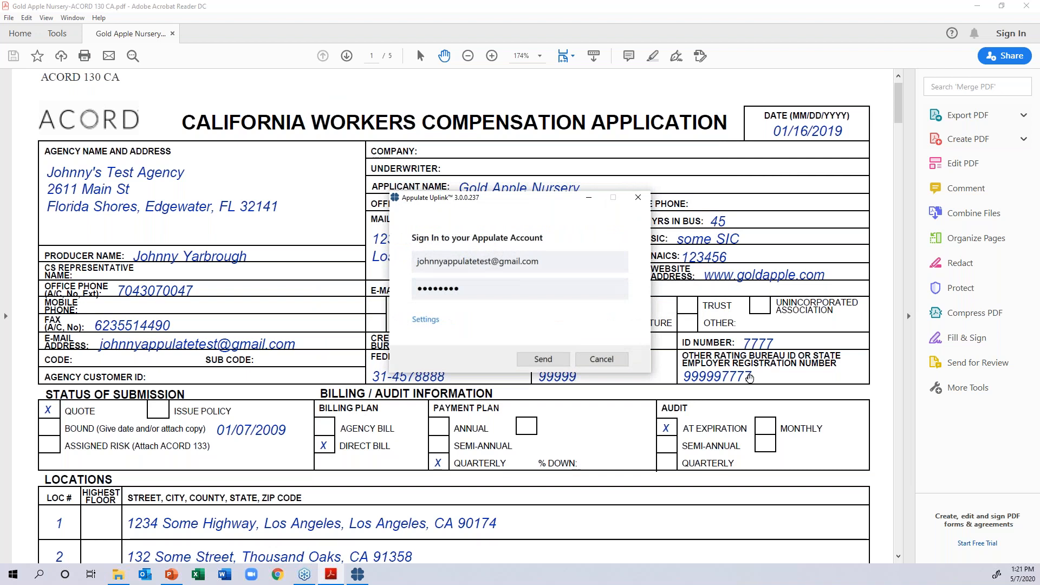
pyautogui.click(545, 359)
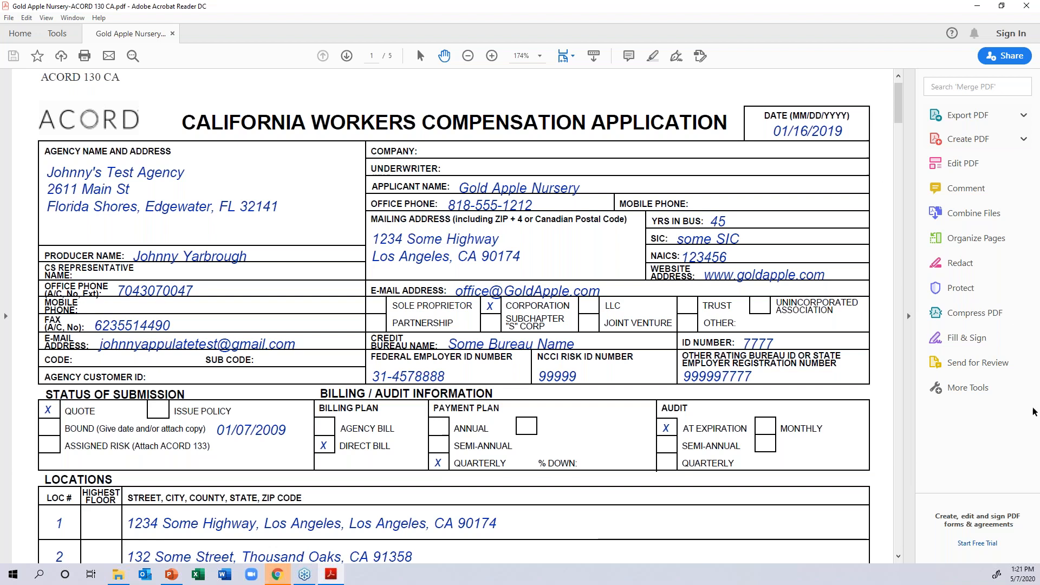
pyautogui.click(276, 575)
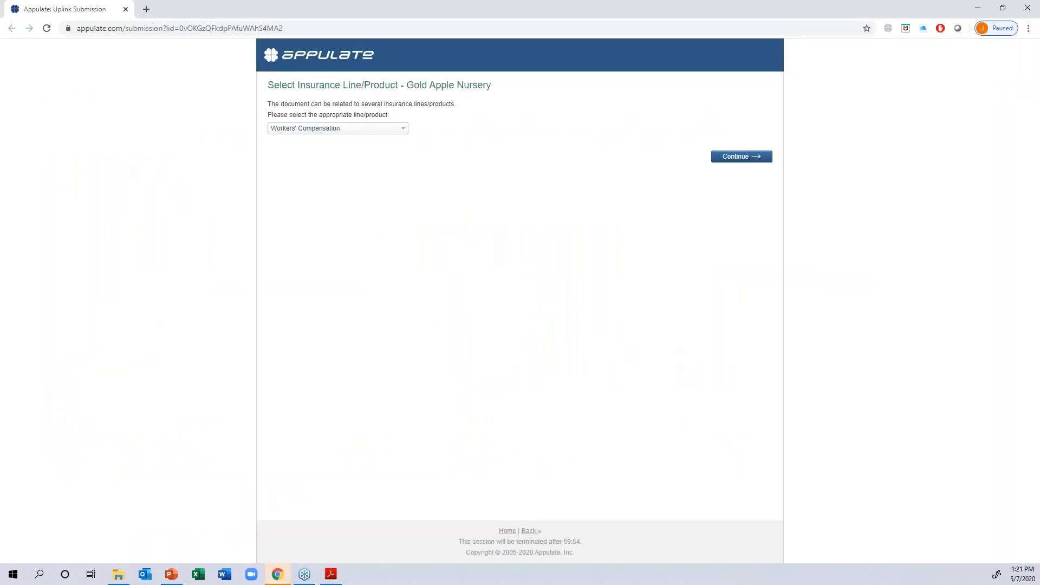
# - Choose Workers' Compensation as the insurance line for the Gold Apple Nursery document and continue to the submission destinations
pyautogui.click(306, 133)
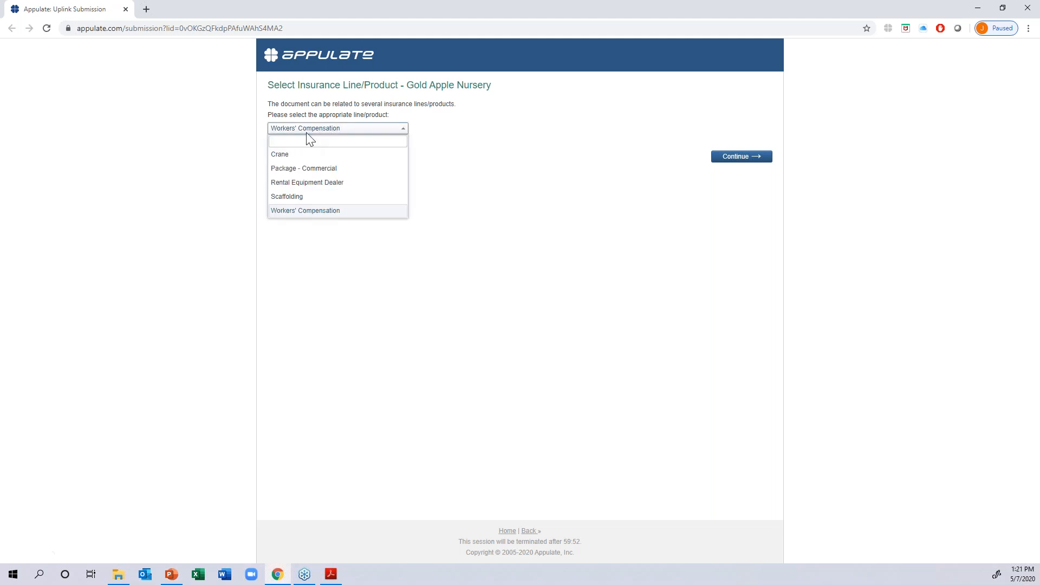
pyautogui.click(340, 211)
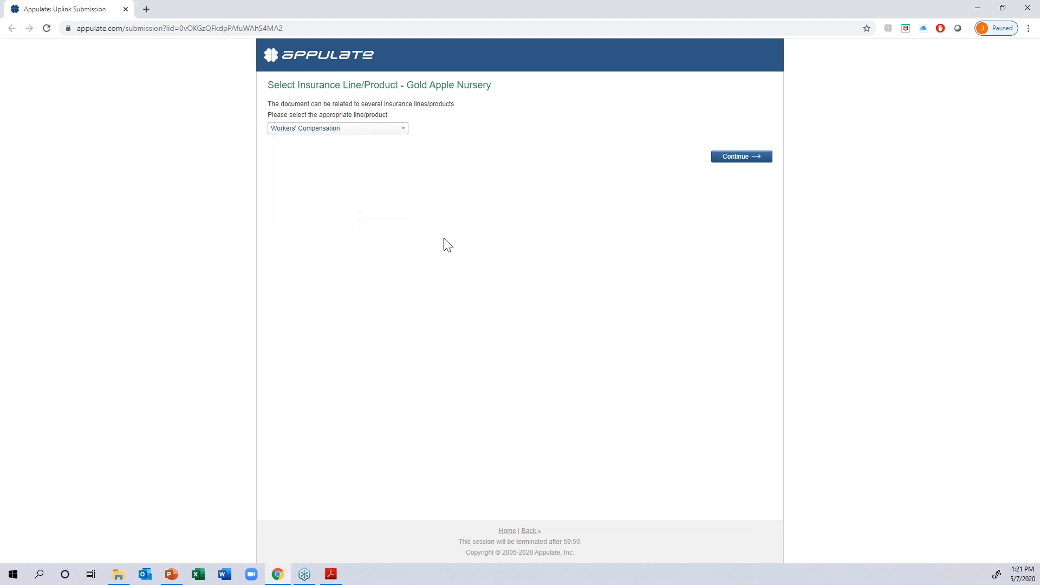
pyautogui.click(740, 158)
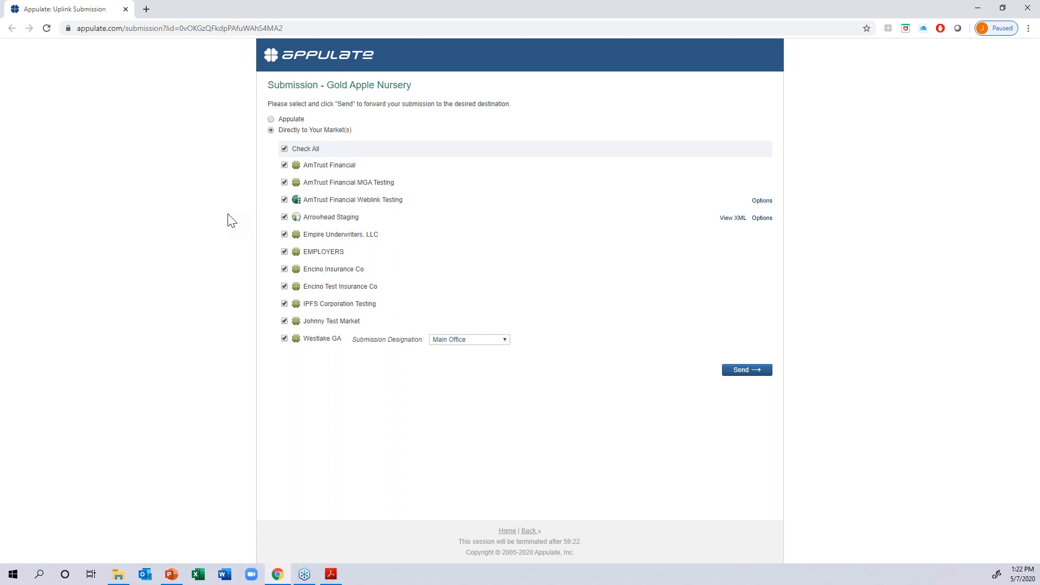
# - Uncheck all direct markets, select only Arrowhead Staging, and send the submission
pyautogui.click(283, 148)
pyautogui.click(282, 217)
pyautogui.click(740, 371)
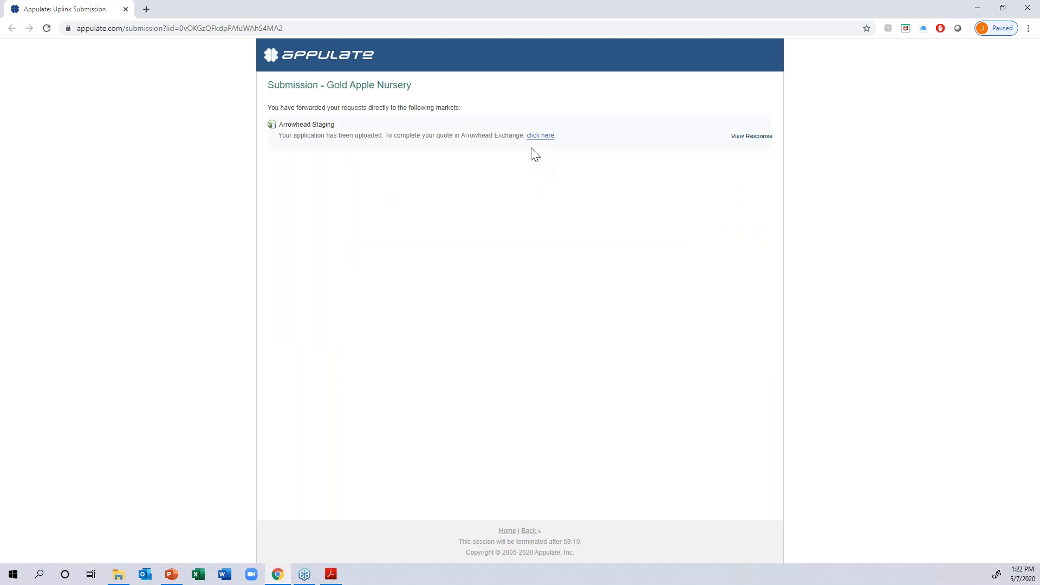
# - Open the uploaded application in Arrowhead Exchange, try to advance past General Information, and close the browser
pyautogui.click(539, 136)
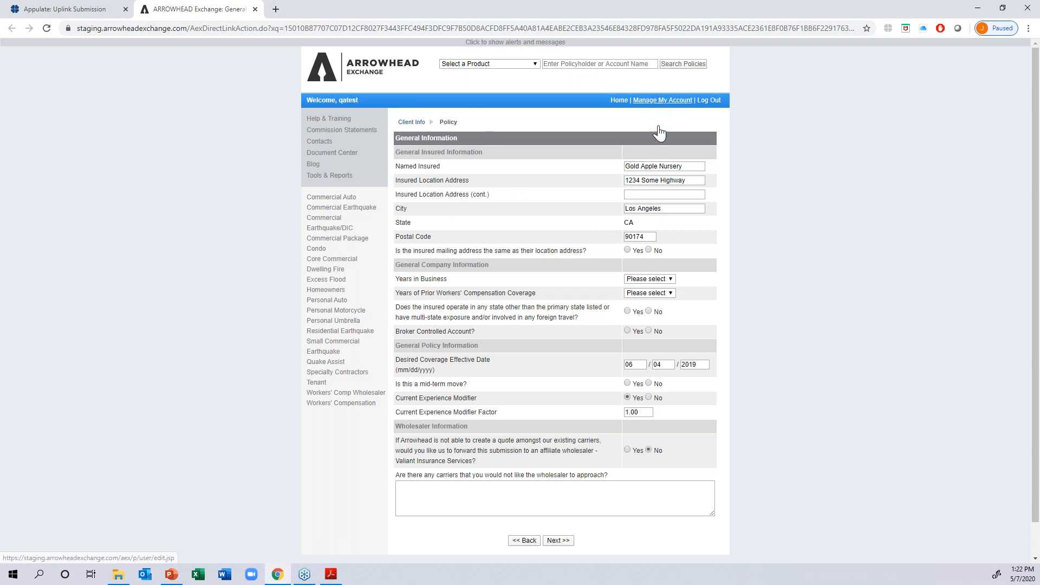
pyautogui.click(557, 541)
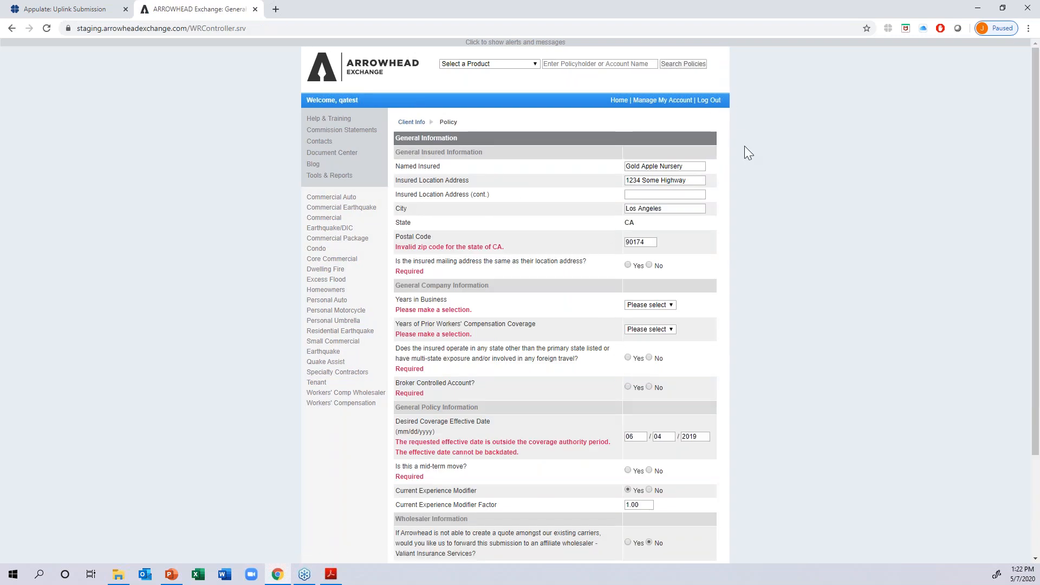
pyautogui.click(255, 9)
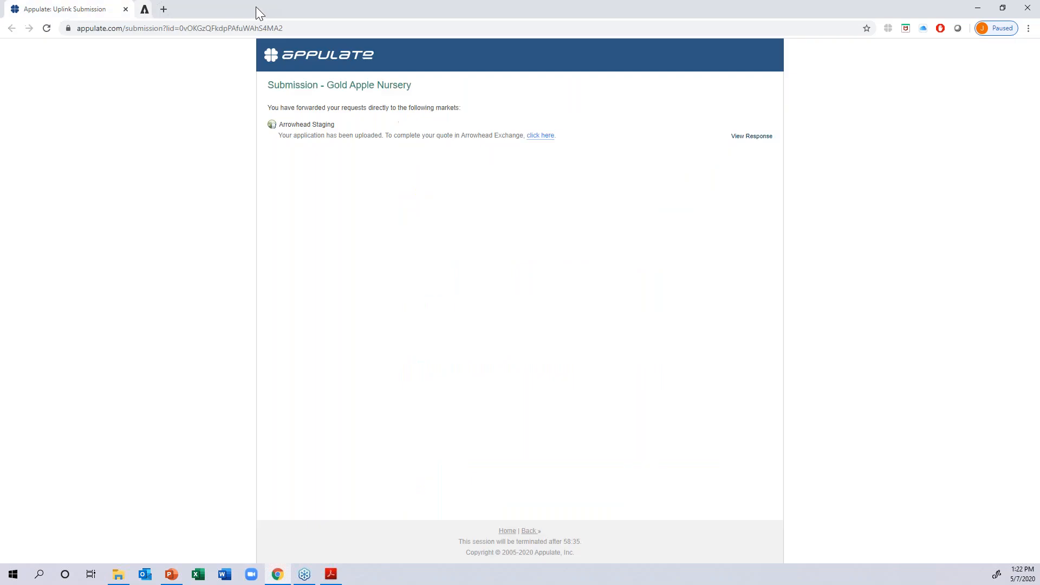
pyautogui.click(1028, 7)
# - Print the ACORD application to Appulate Uplink again and send it with the saved account
pyautogui.hotkey('ctrl', 'p')
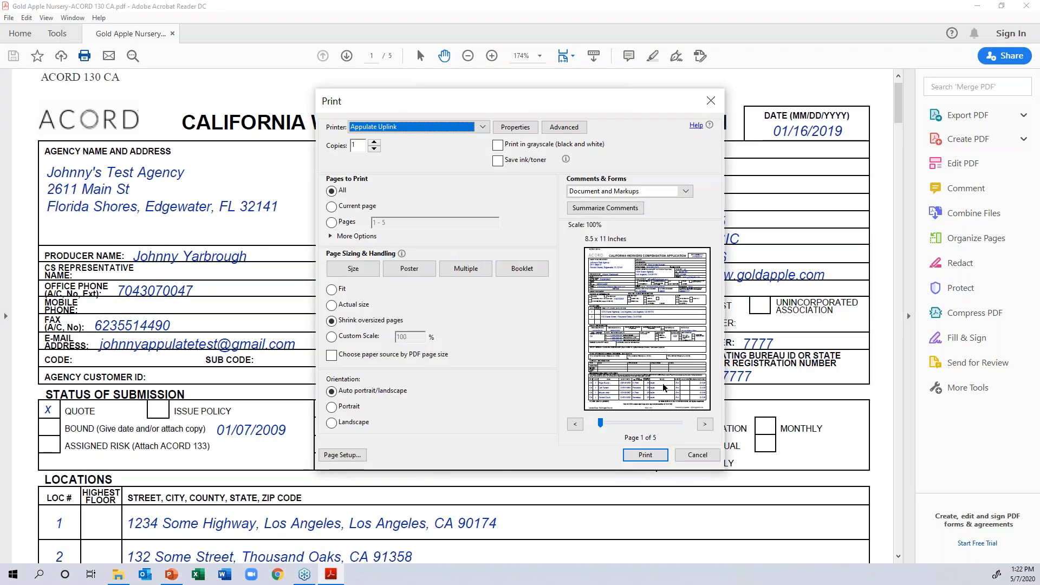
pyautogui.click(645, 455)
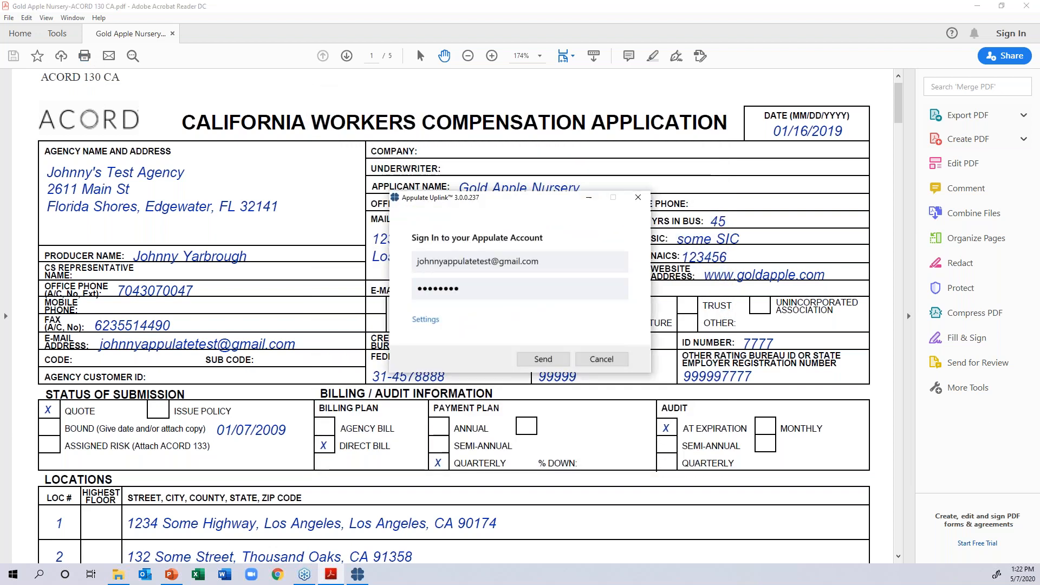
pyautogui.click(529, 359)
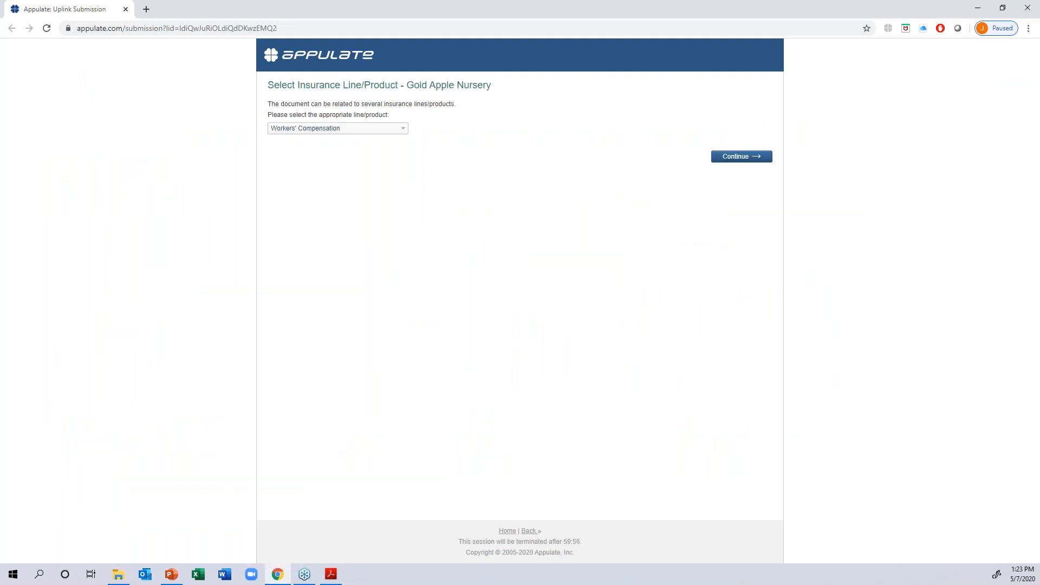
# - Keep Workers' Compensation as the line, choose Appulate as the submission destination, and send it
pyautogui.click(741, 158)
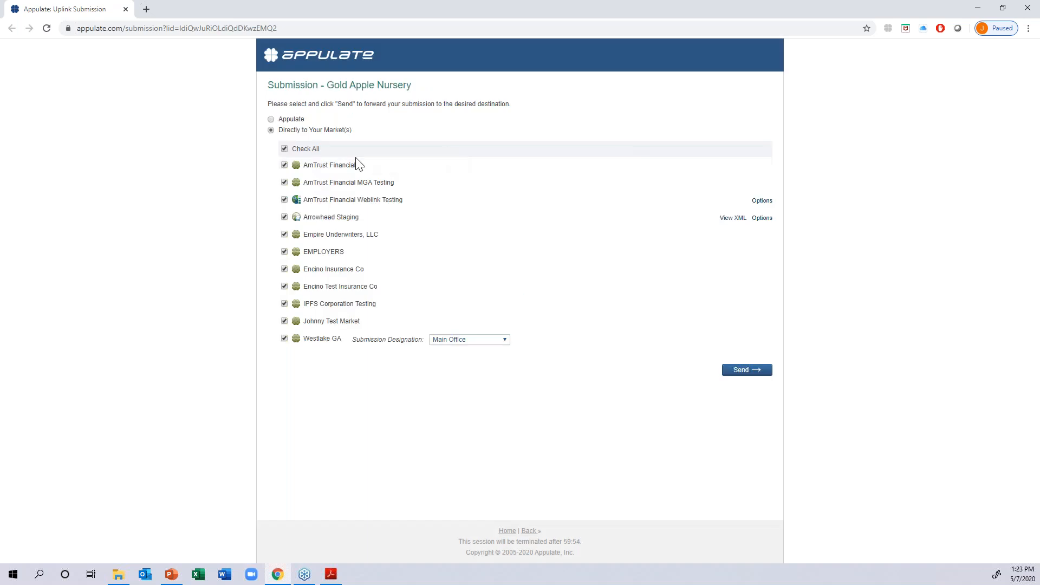
pyautogui.click(291, 119)
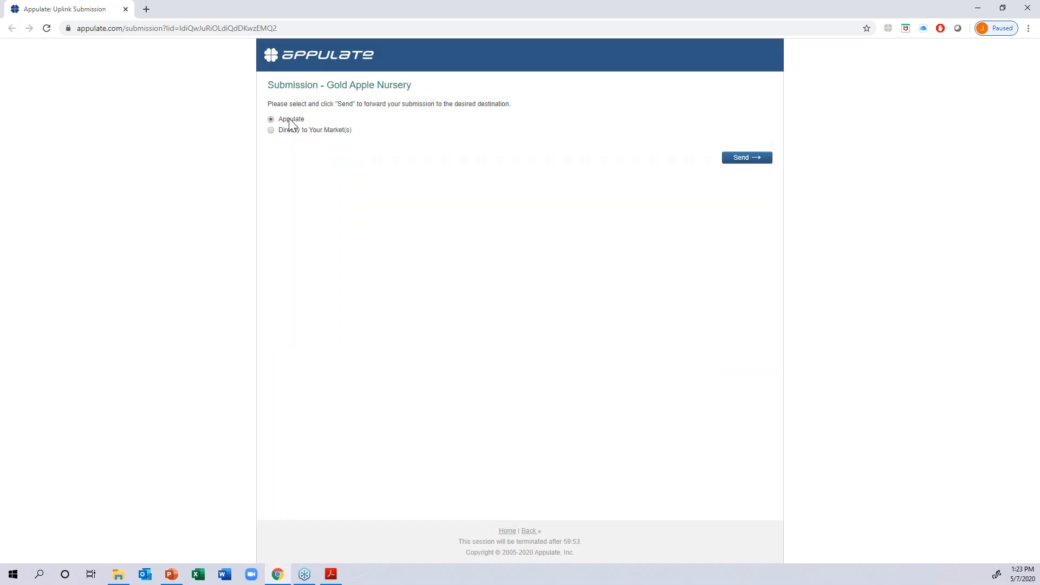
pyautogui.click(739, 161)
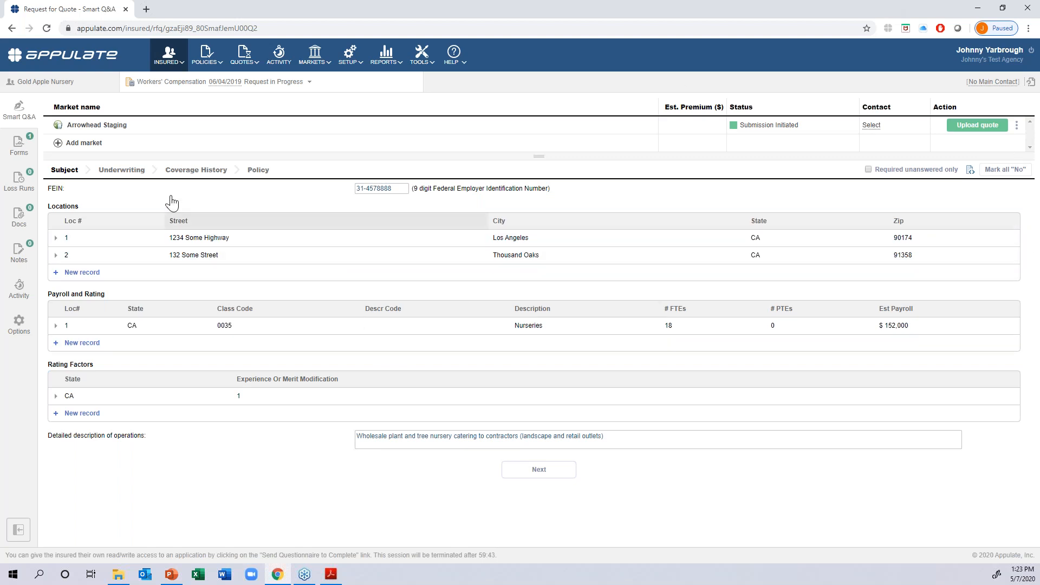
# - Show the Underwriting questions and add Westlake GA as a market for the request
pyautogui.click(111, 172)
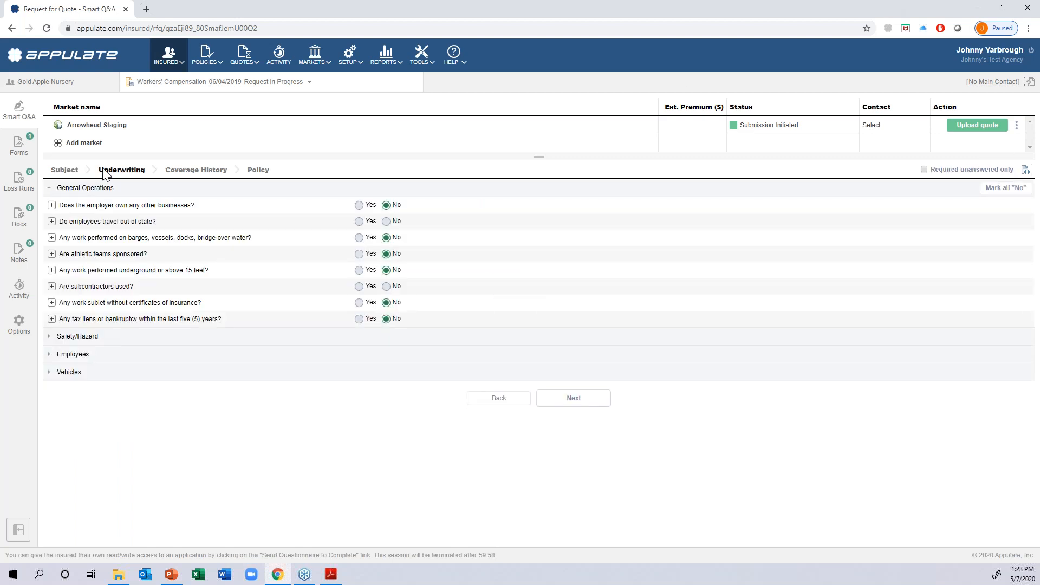
pyautogui.click(60, 143)
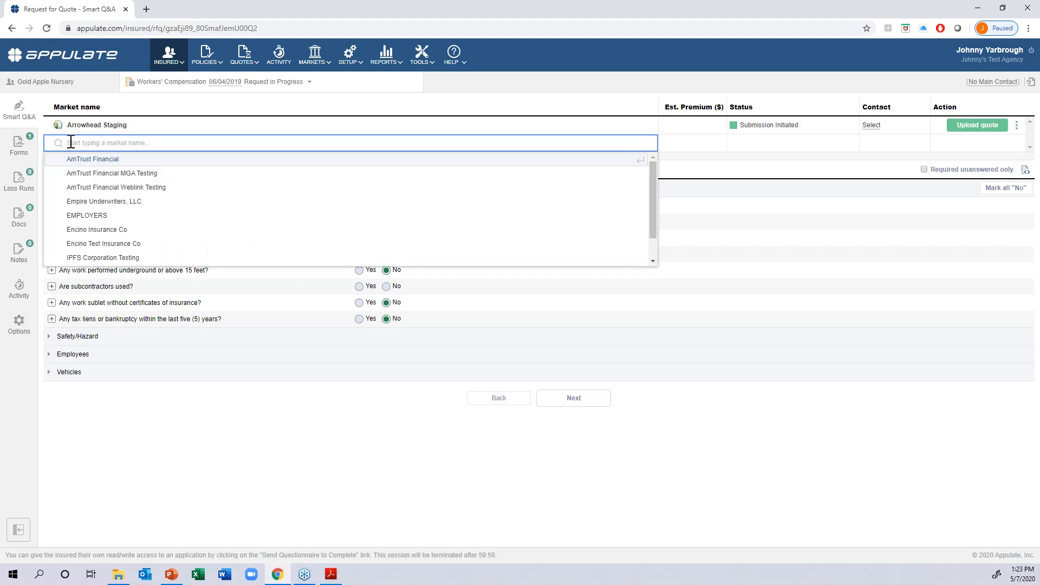
pyautogui.scroll(-1, 92, 209)
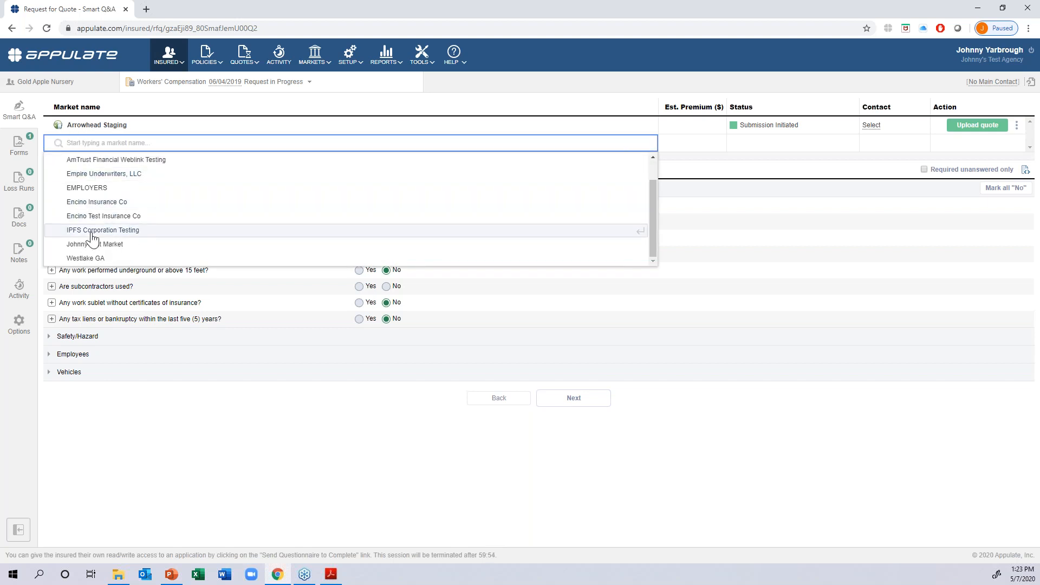
pyautogui.click(89, 258)
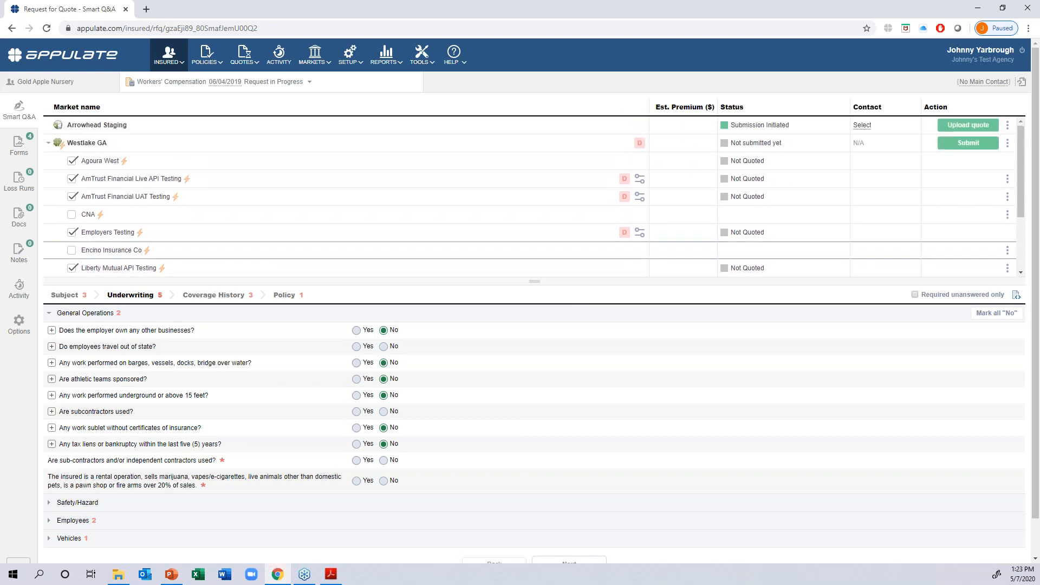
# - Under Westlake GA, deselect Liberty Mutual API Testing and New. Test (OI) Carrier, and select Encino Insurance Co
pyautogui.click(72, 267)
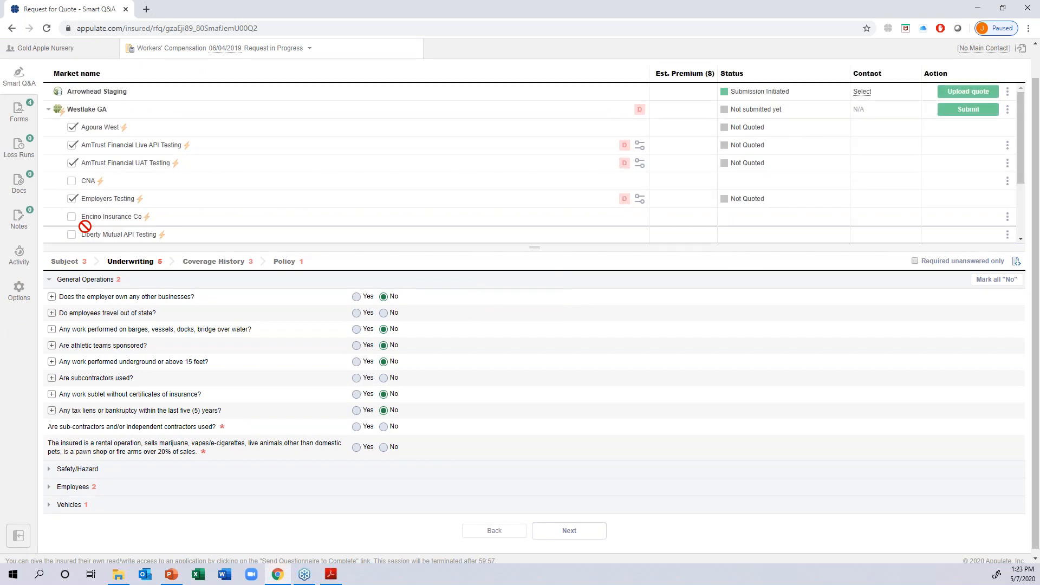
pyautogui.click(72, 216)
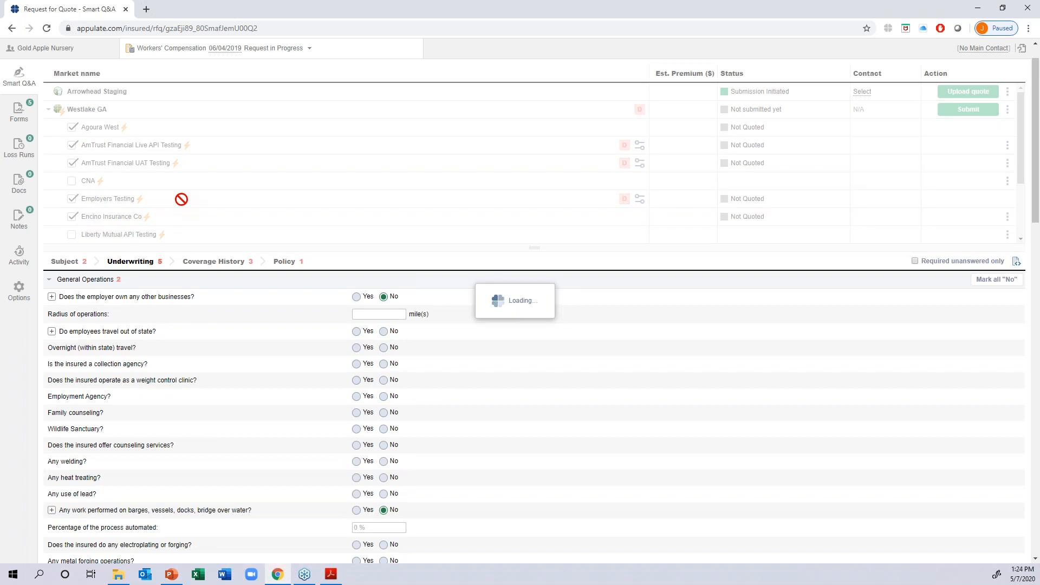
pyautogui.scroll(-1, 181, 199)
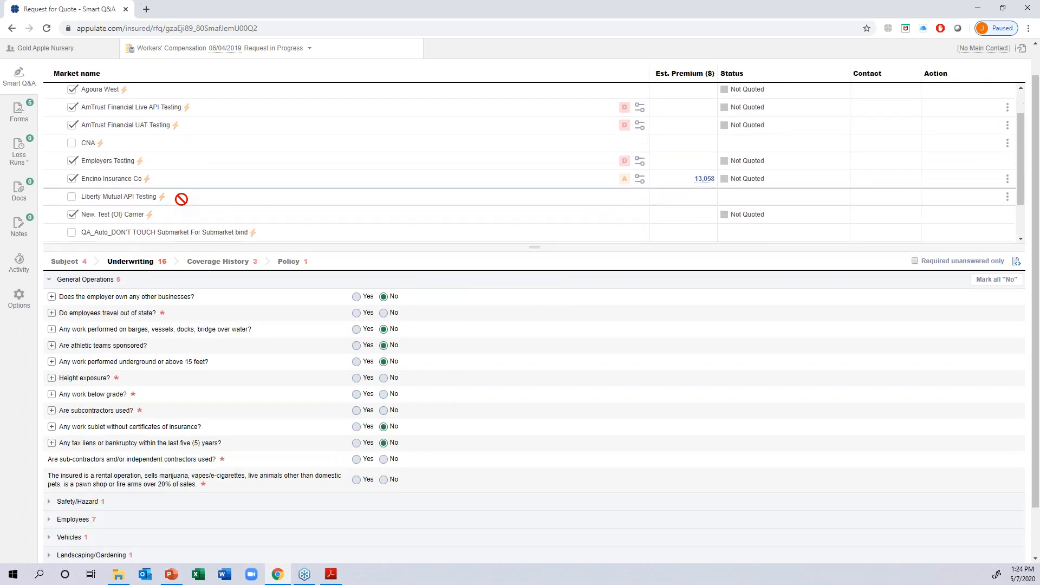
pyautogui.click(72, 213)
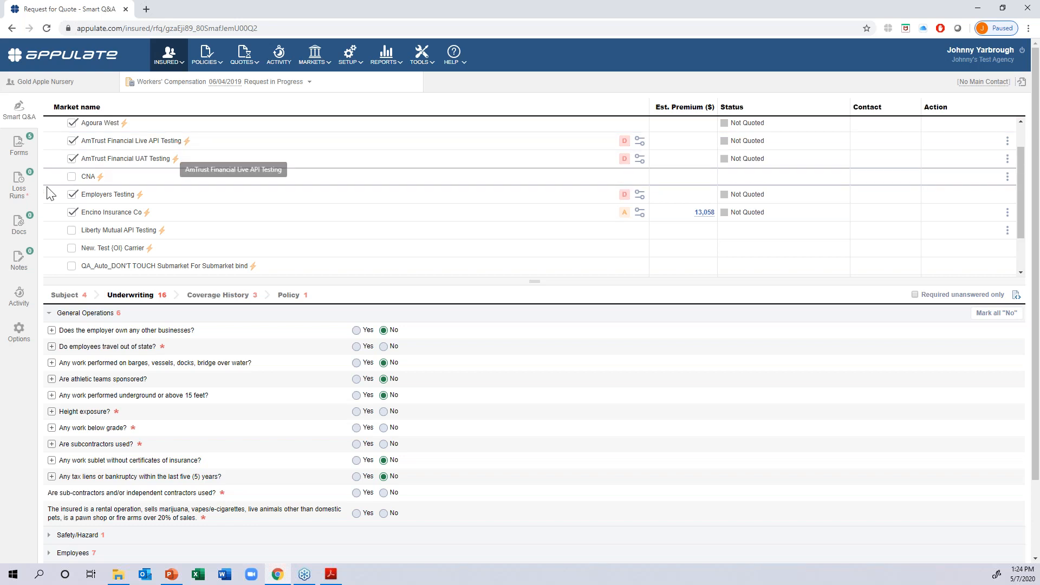
# - Deselect Employers Testing, AmTrust Financial UAT Testing, AmTrust Financial Live API Testing and Agoura West, leaving Encino Insurance Co selected
pyautogui.click(71, 195)
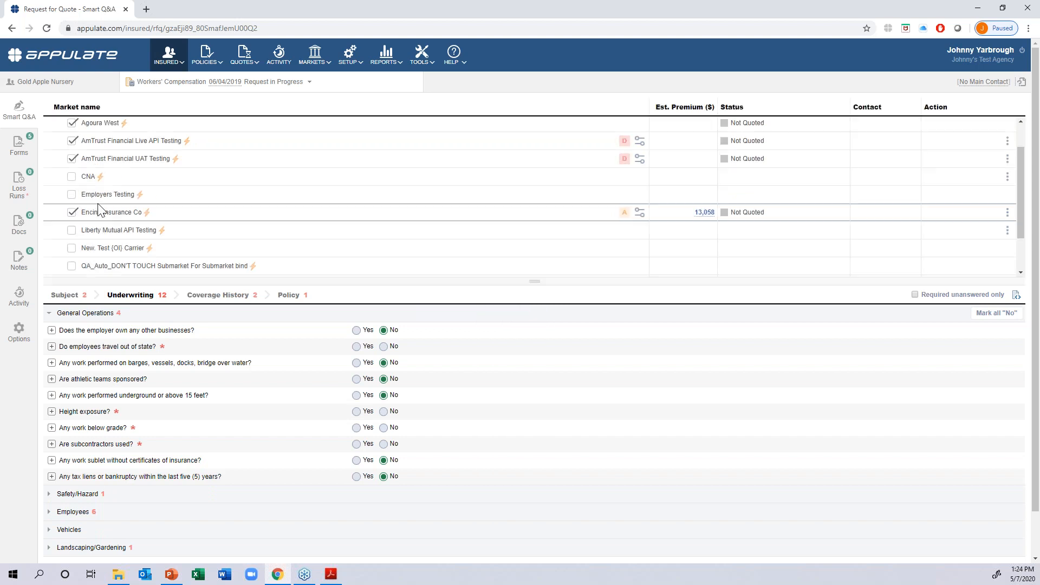
pyautogui.scroll(1, 136, 188)
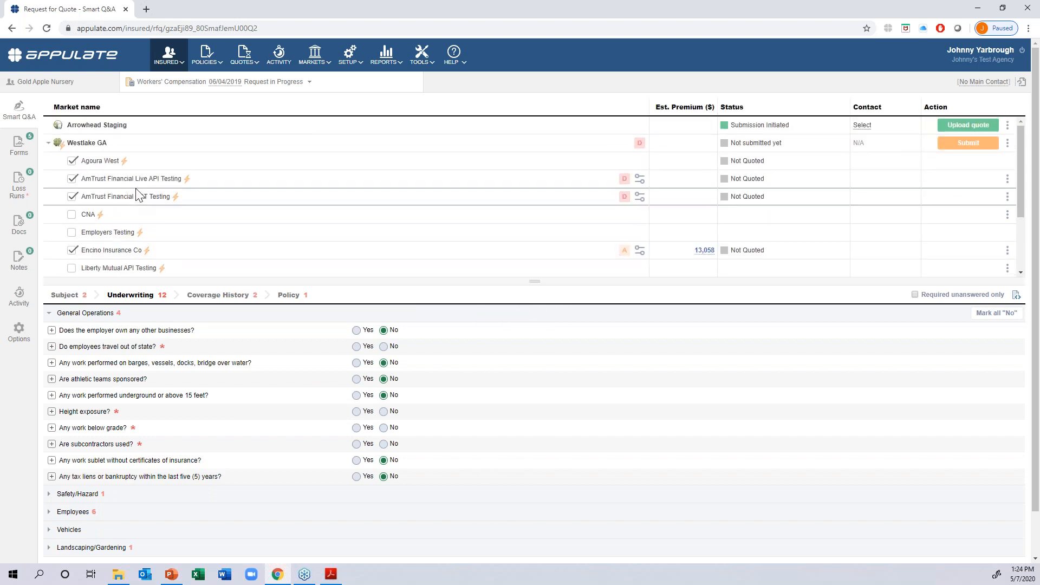
pyautogui.click(72, 196)
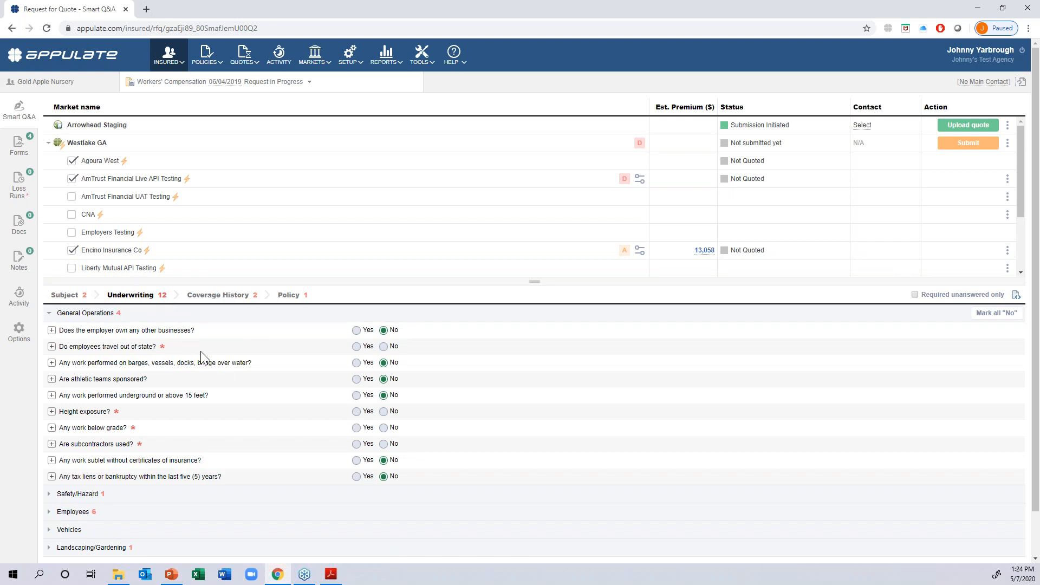
pyautogui.click(72, 179)
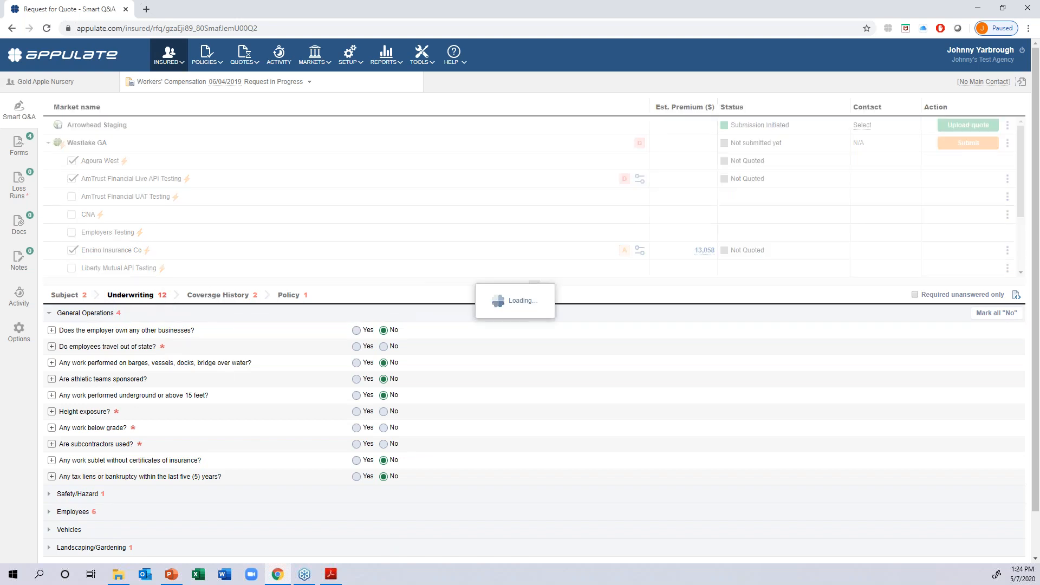
pyautogui.click(72, 161)
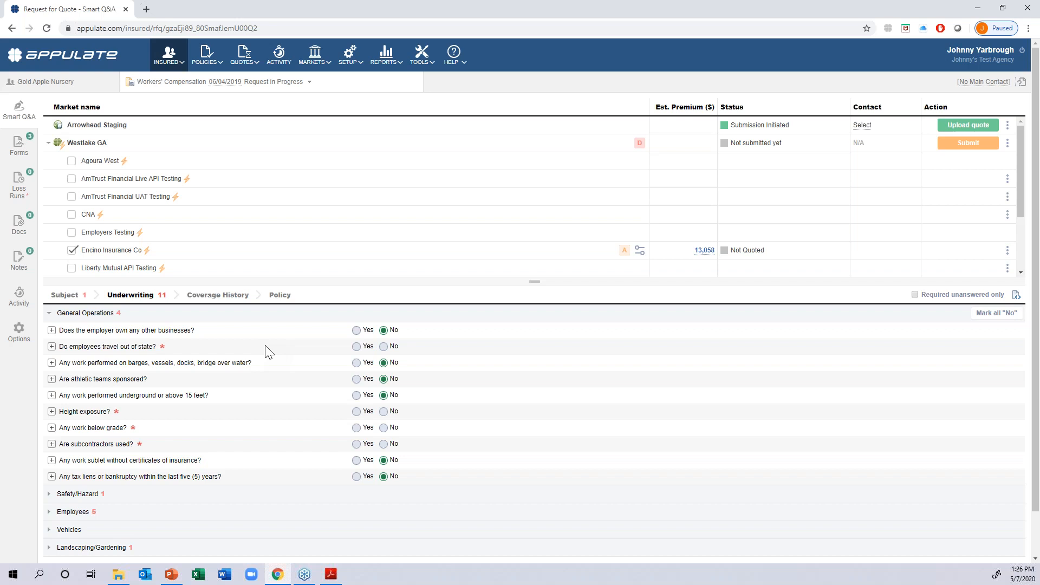
# - Review the missing-information notice for Encino Insurance Co and go to the FEIN question from Westlake GA's decline notice
pyautogui.click(623, 250)
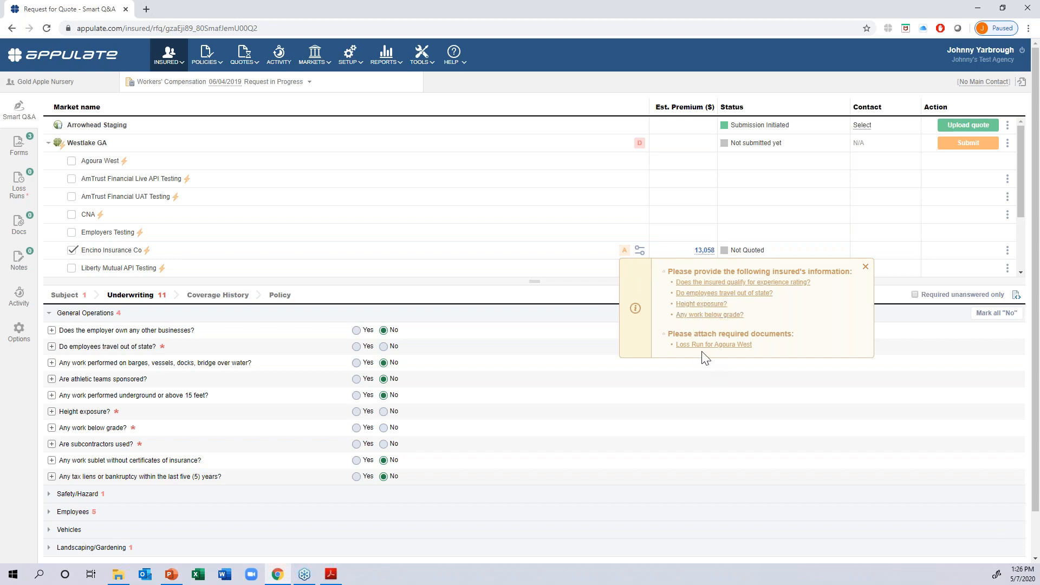
pyautogui.moveTo(641, 145)
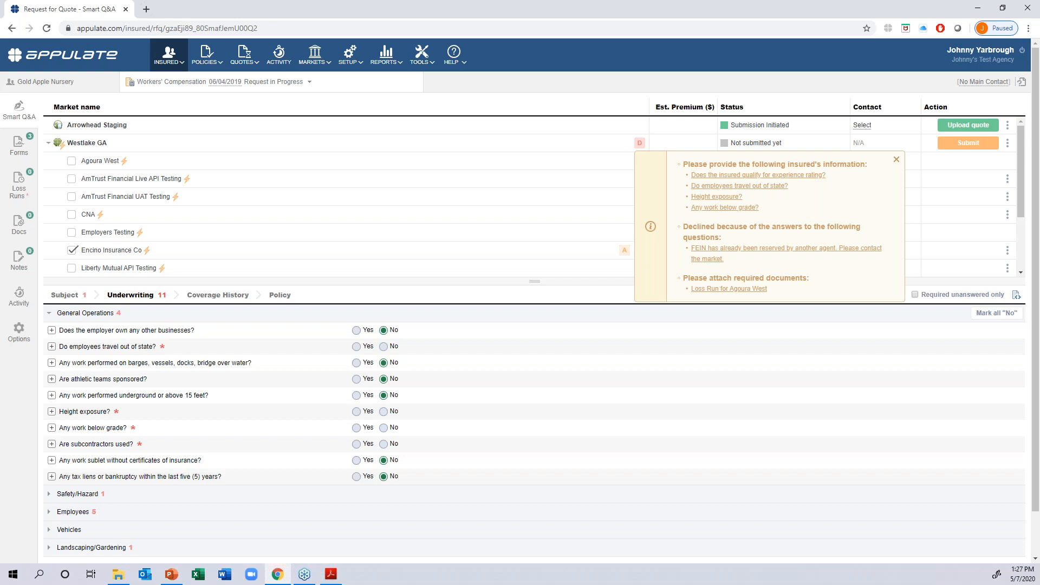
pyautogui.click(707, 248)
# - Replace the insured's FEIN with a different number in the Subject section and recheck Westlake GA's requirements notice
pyautogui.click(395, 236)
pyautogui.press('BackSpace')
pyautogui.press('BackSpace')
pyautogui.press('BackSpace')
pyautogui.write('038')
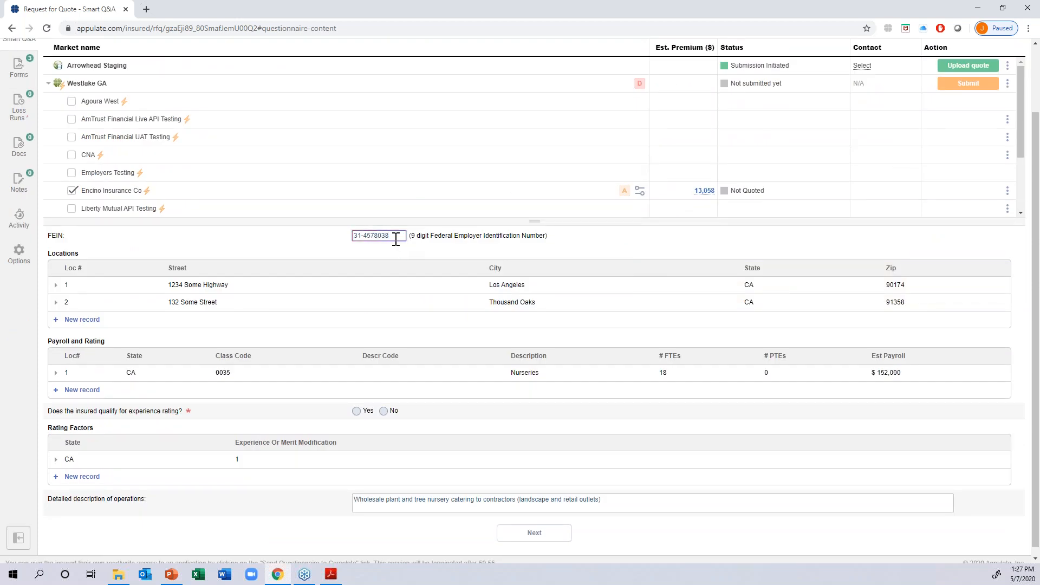
pyautogui.click(539, 244)
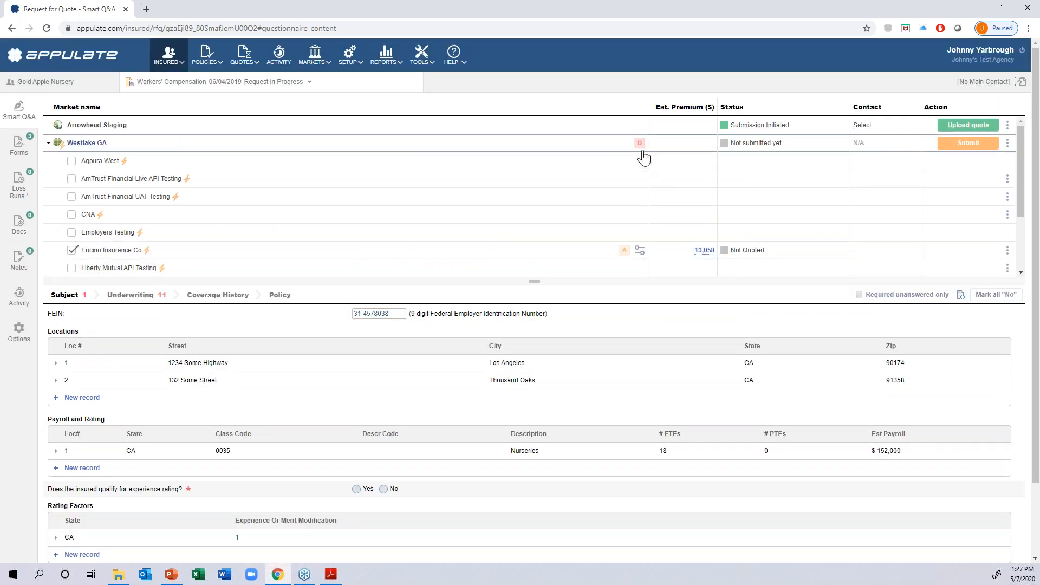
pyautogui.click(393, 314)
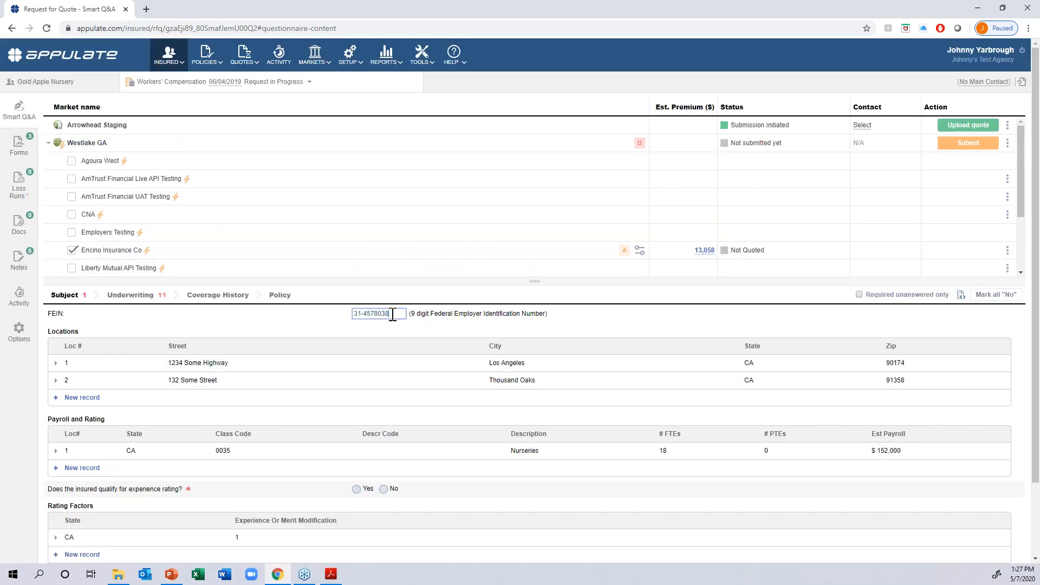
pyautogui.press('BackSpace')
pyautogui.write('9')
pyautogui.click(434, 328)
pyautogui.click(641, 148)
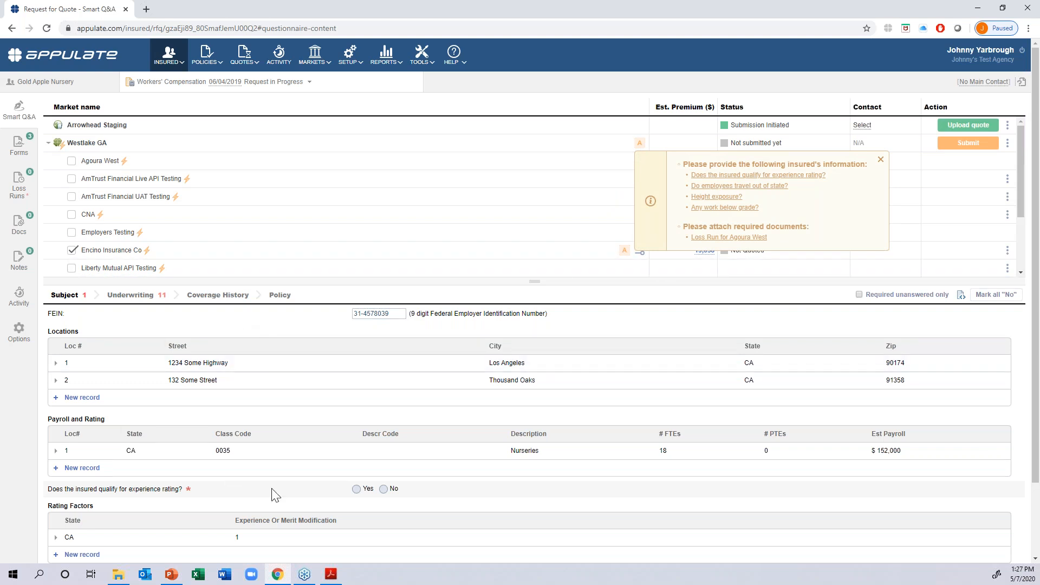
# - Answer No to whether the insured qualifies for experience rating and continue to the Underwriting questions
pyautogui.click(383, 489)
pyautogui.scroll(-2, 384, 489)
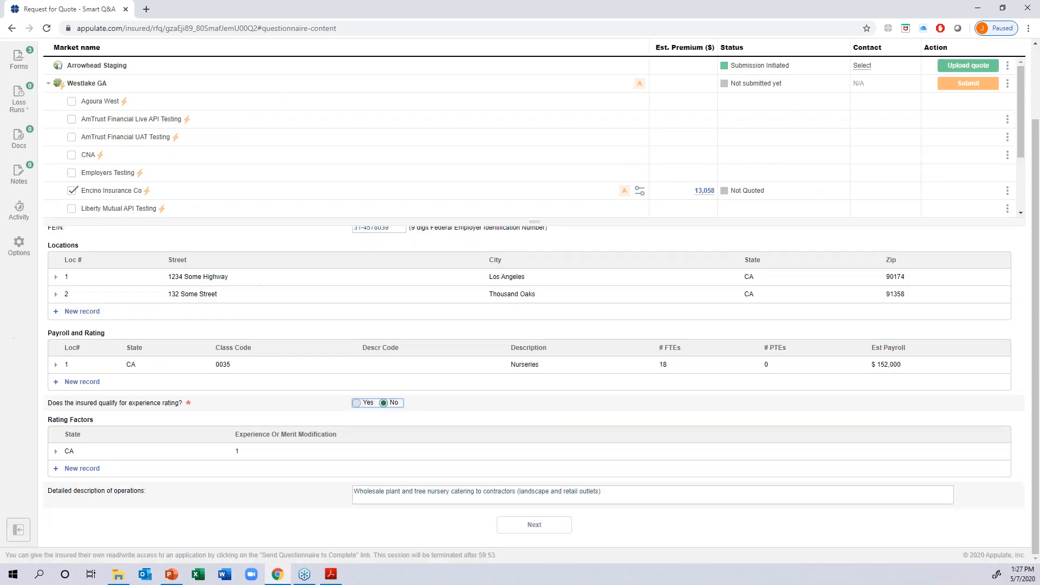
pyautogui.click(510, 529)
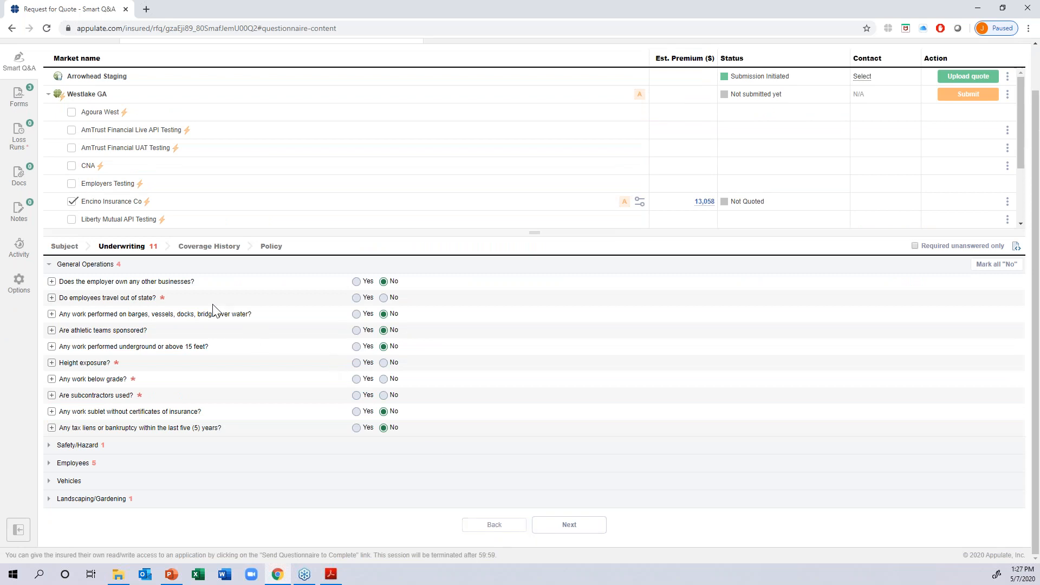
# - Under General Operations, answer No to out-of-state travel, height exposure, work below grade and use of subcontractors
pyautogui.click(384, 297)
pyautogui.click(383, 362)
pyautogui.click(383, 378)
pyautogui.click(384, 395)
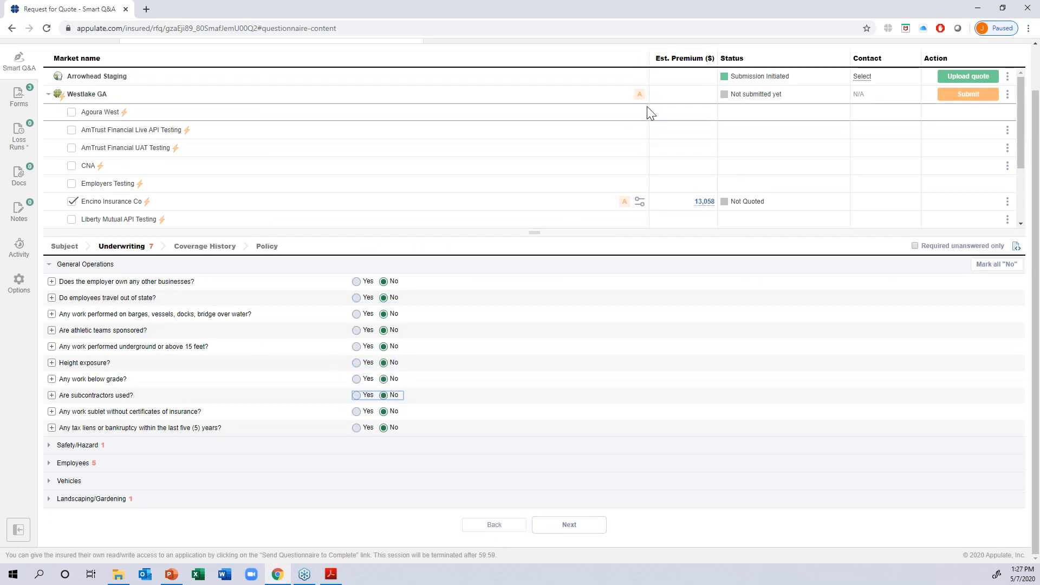
# - Go from Westlake GA's requirements notice to the Safety/Hazard questions and set the maximum weight lifted manually to 5 lb
pyautogui.moveTo(640, 95)
pyautogui.click(719, 127)
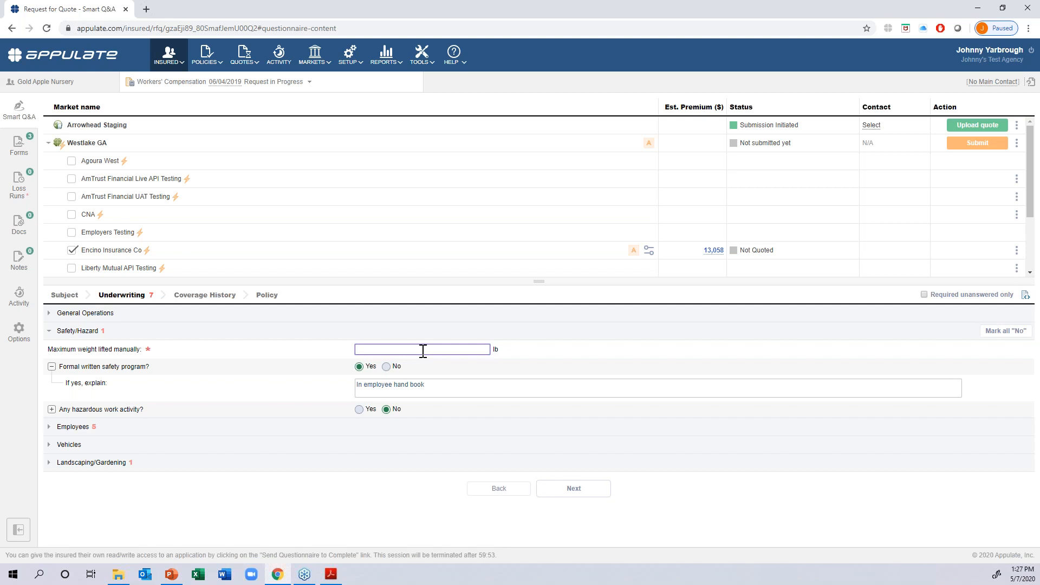
pyautogui.write('5')
# - Under Employees, answer No to home-based work, employees under 16 or over 60 and physical handicaps, and enter 0% housing employees
pyautogui.click(275, 428)
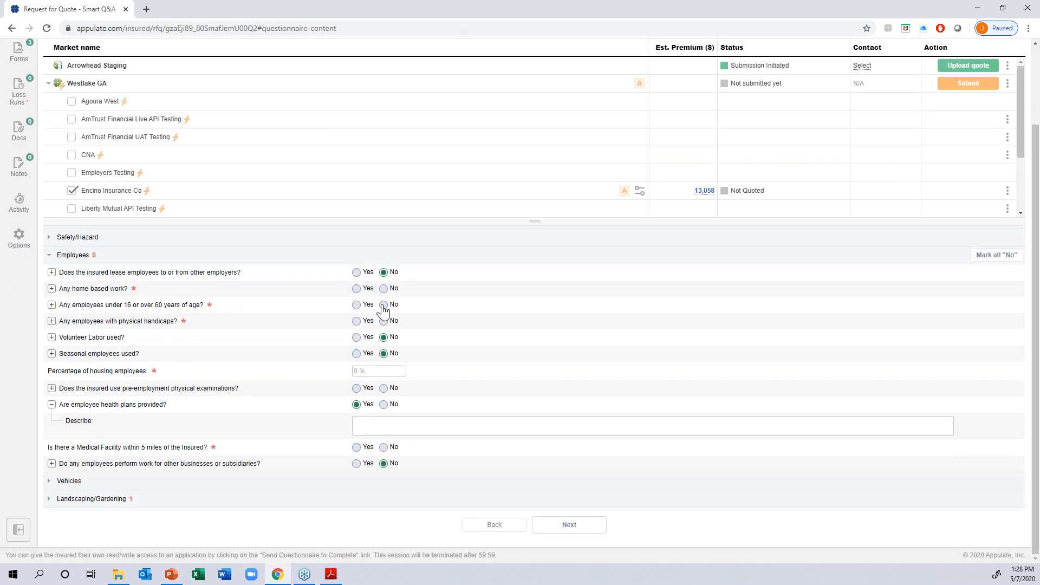
pyautogui.click(383, 288)
pyautogui.click(384, 304)
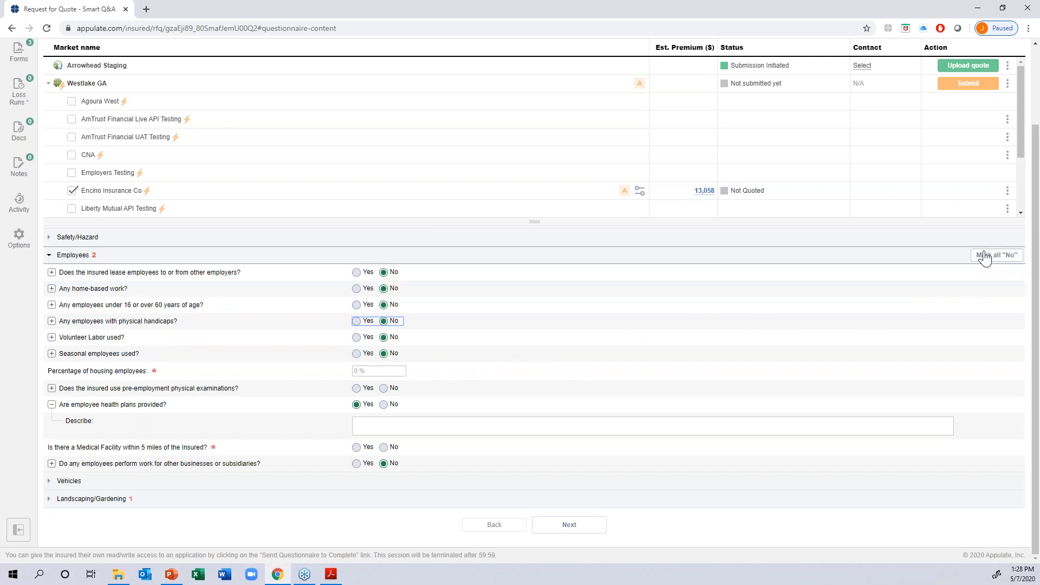
pyautogui.click(378, 371)
pyautogui.write('0')
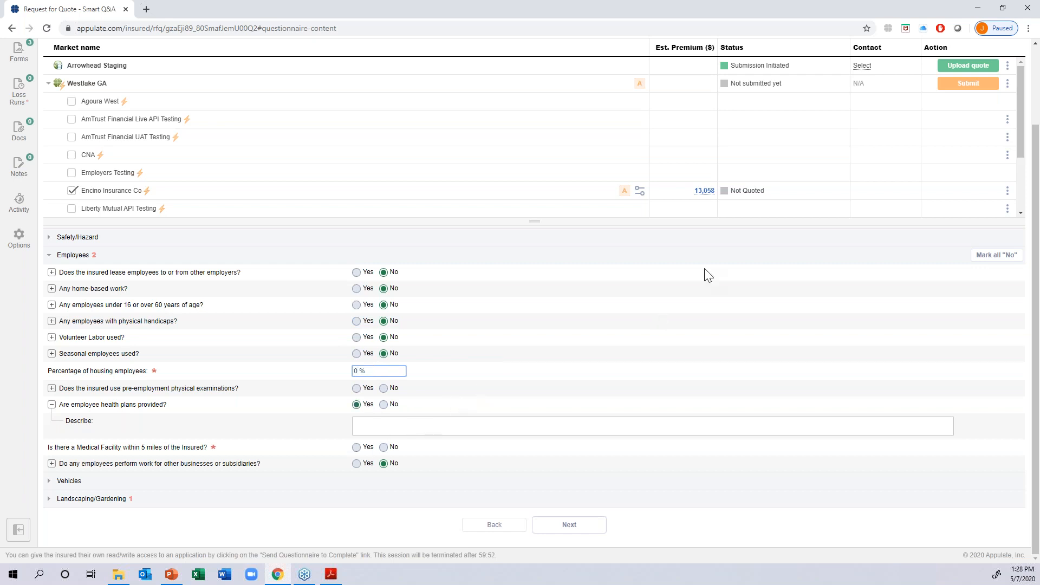
# - Prepare an e-mail asking the insured to complete the required unanswered questions only, and discard it unsent
pyautogui.scroll(2, 815, 193)
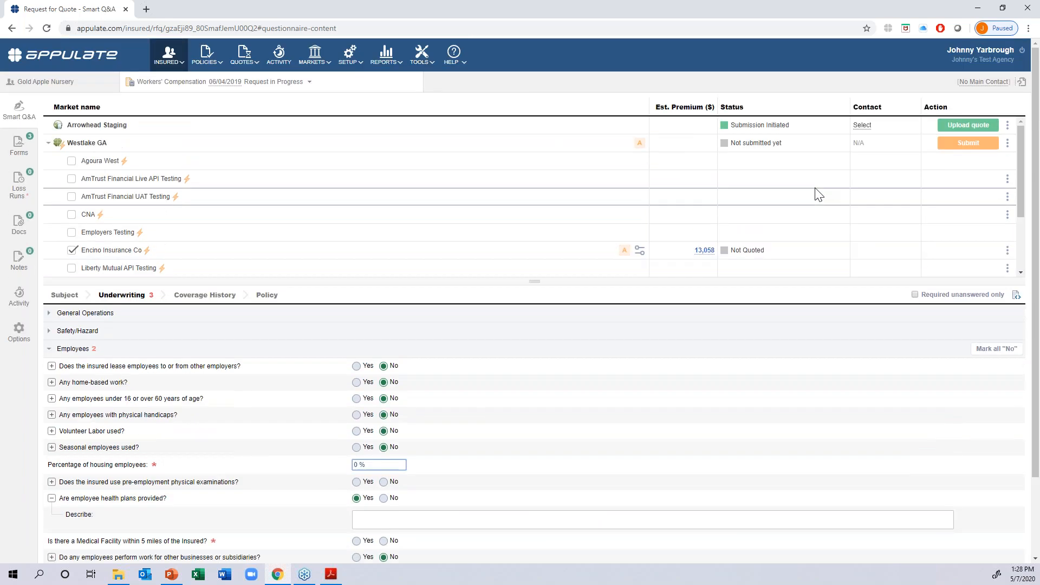
pyautogui.click(1022, 86)
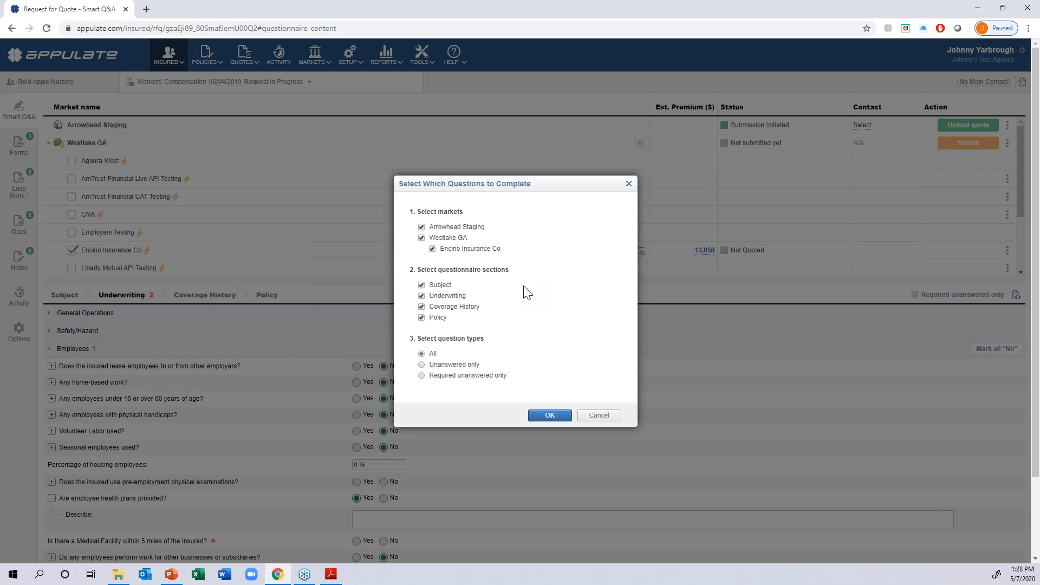
pyautogui.click(421, 375)
pyautogui.click(542, 418)
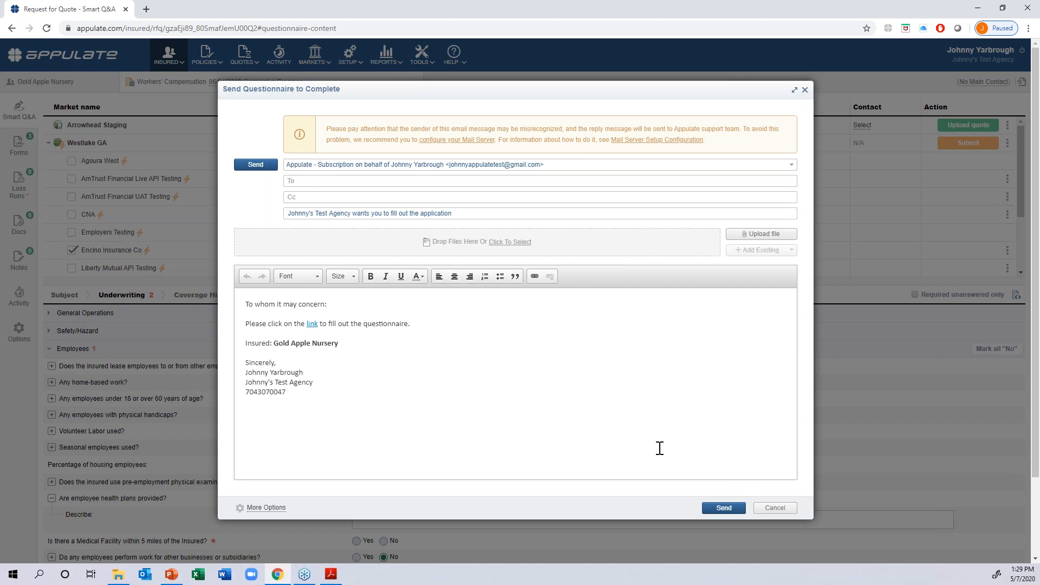
pyautogui.click(764, 511)
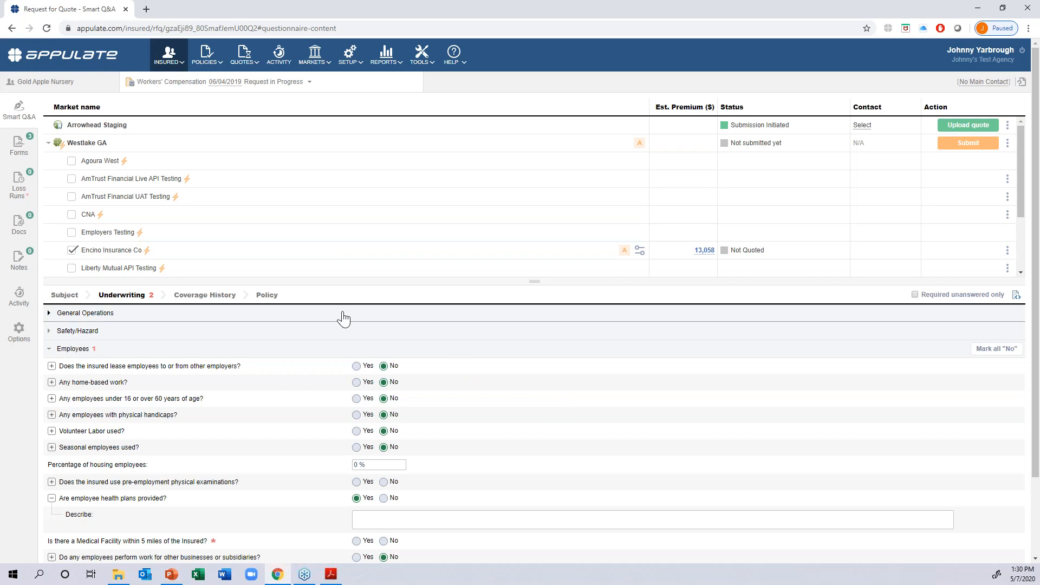
# - Under Employees, answer No to whether there is a medical facility within 5 miles of the insured
pyautogui.scroll(-3, 379, 390)
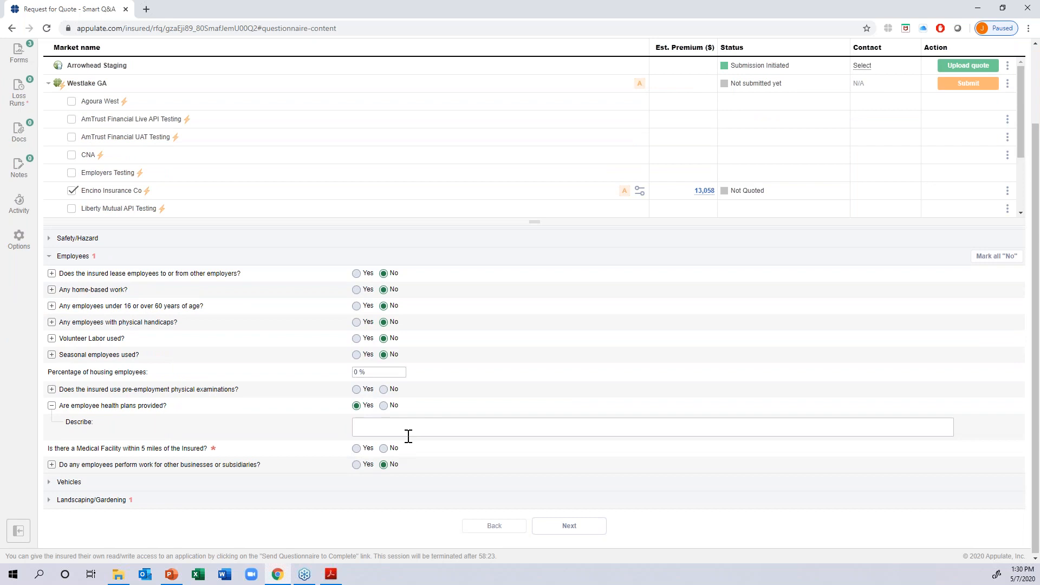
pyautogui.scroll(1, 406, 434)
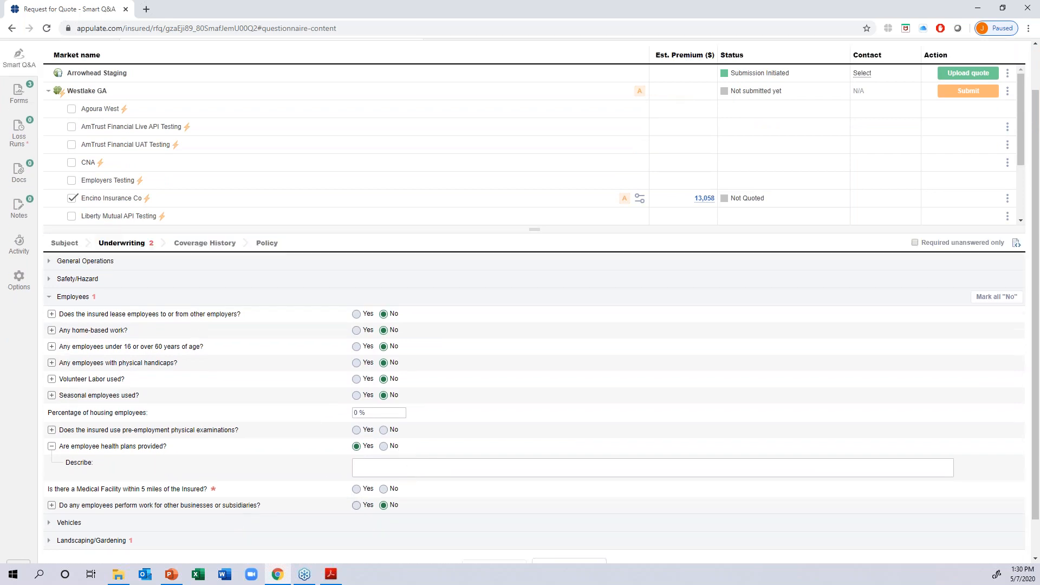
pyautogui.click(357, 489)
pyautogui.click(384, 490)
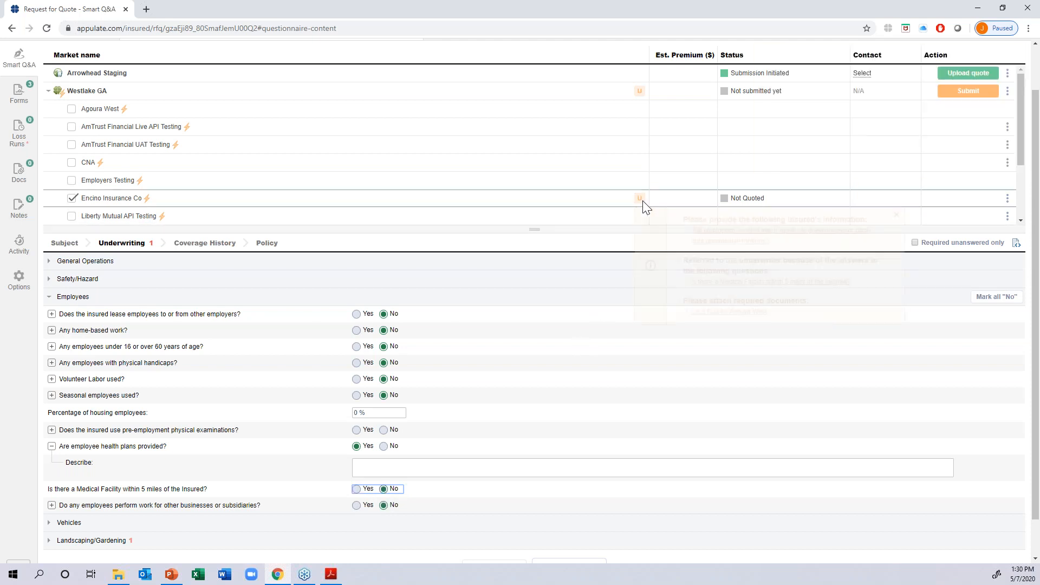
# - Go to the medical facility question from Encino Insurance Co's underwriter referral notice and change its answer to Yes
pyautogui.moveTo(641, 201)
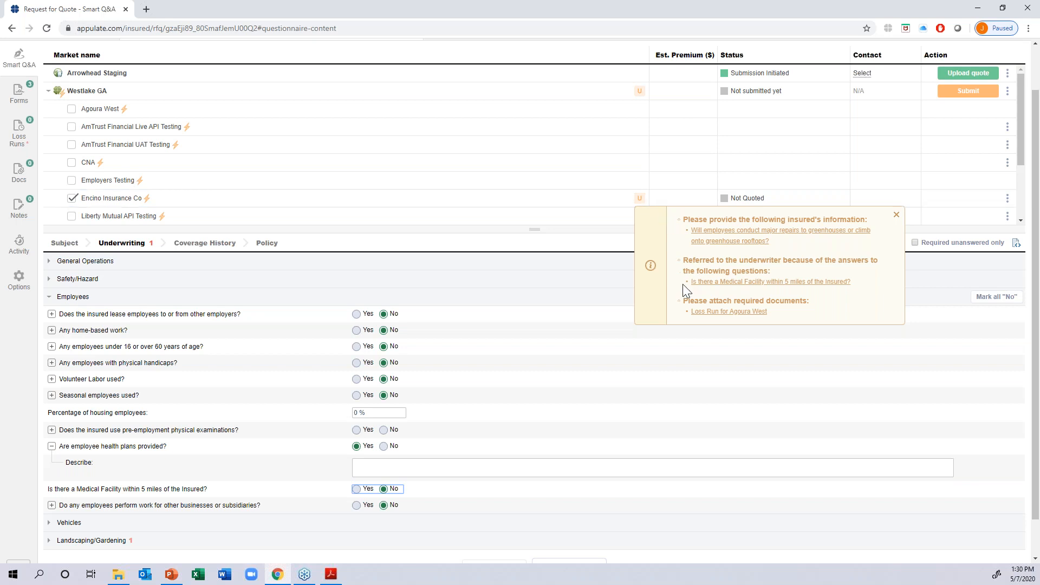
pyautogui.moveTo(681, 262); pyautogui.dragTo(848, 297)
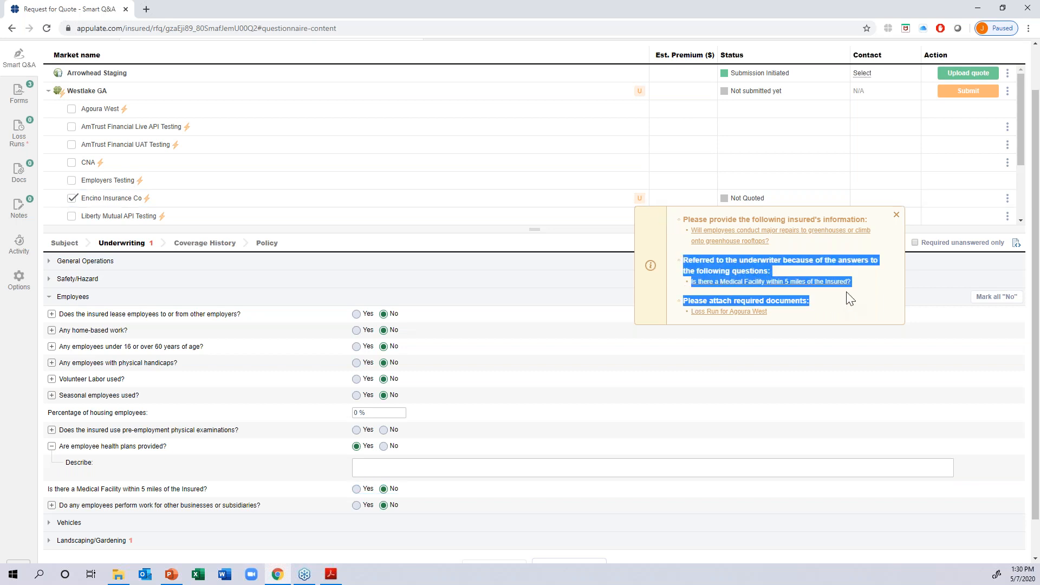
pyautogui.click(848, 298)
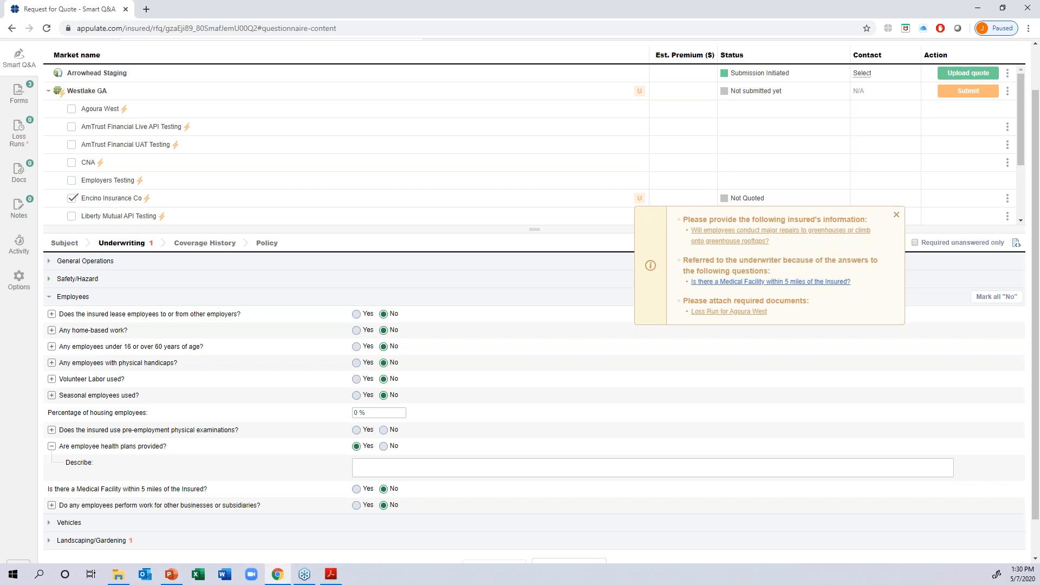
pyautogui.click(793, 285)
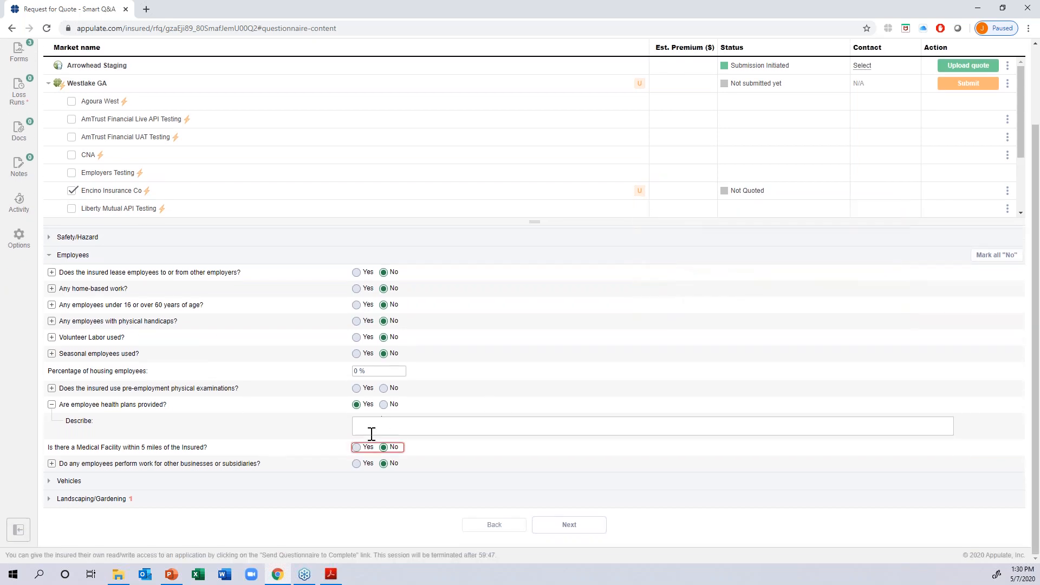
pyautogui.click(357, 447)
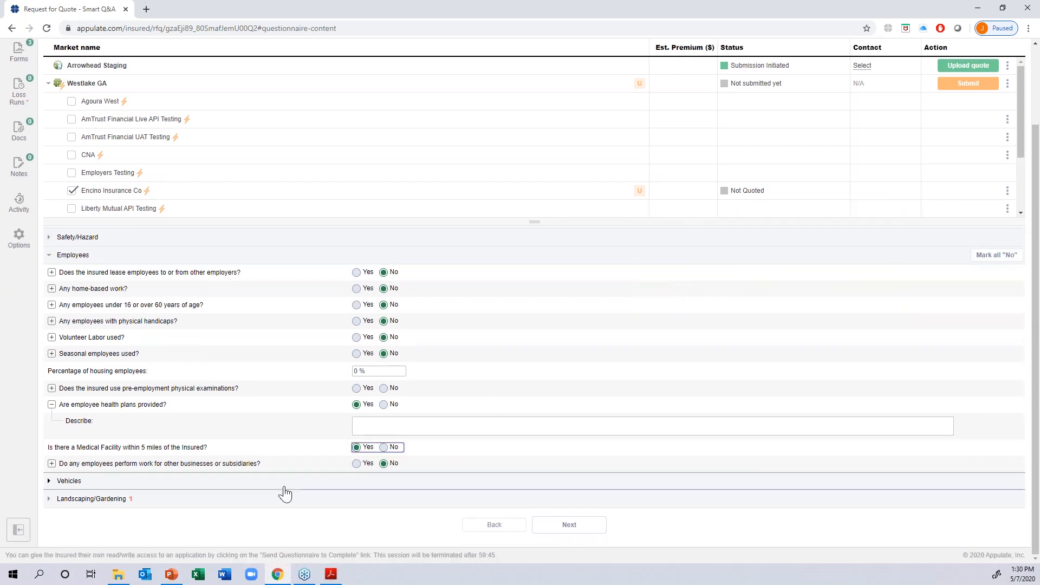
# - Under Landscaping/Gardening, answer No to greenhouse repairs or rooftop climbing, and check Westlake GA's remaining requirements
pyautogui.click(272, 499)
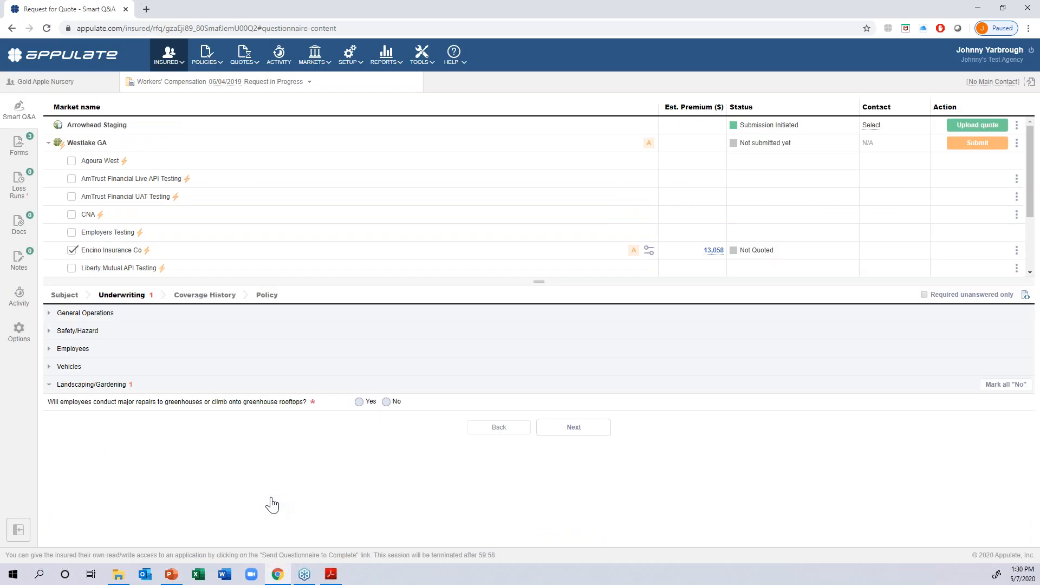
pyautogui.click(385, 404)
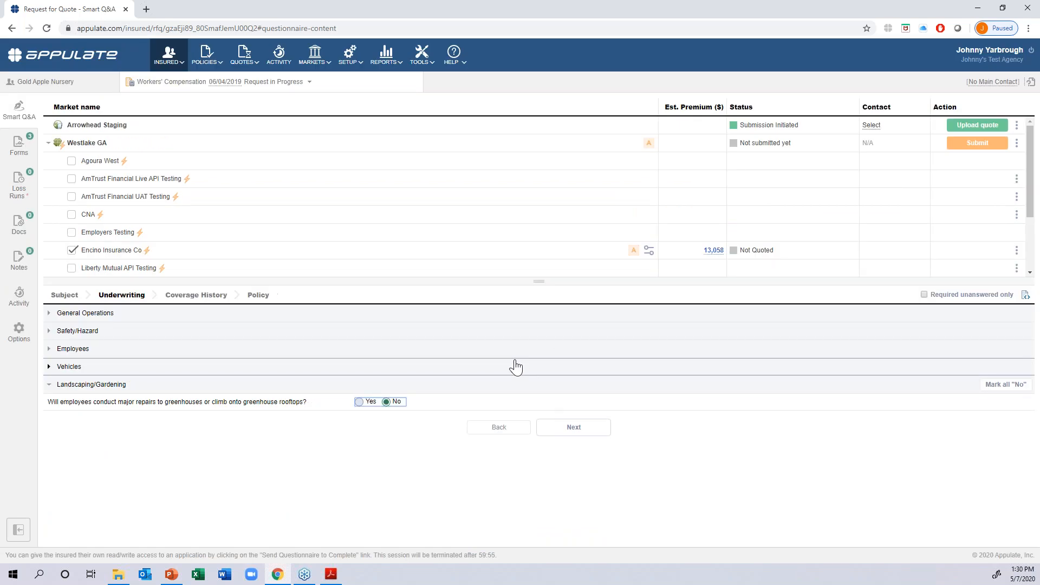
pyautogui.click(648, 147)
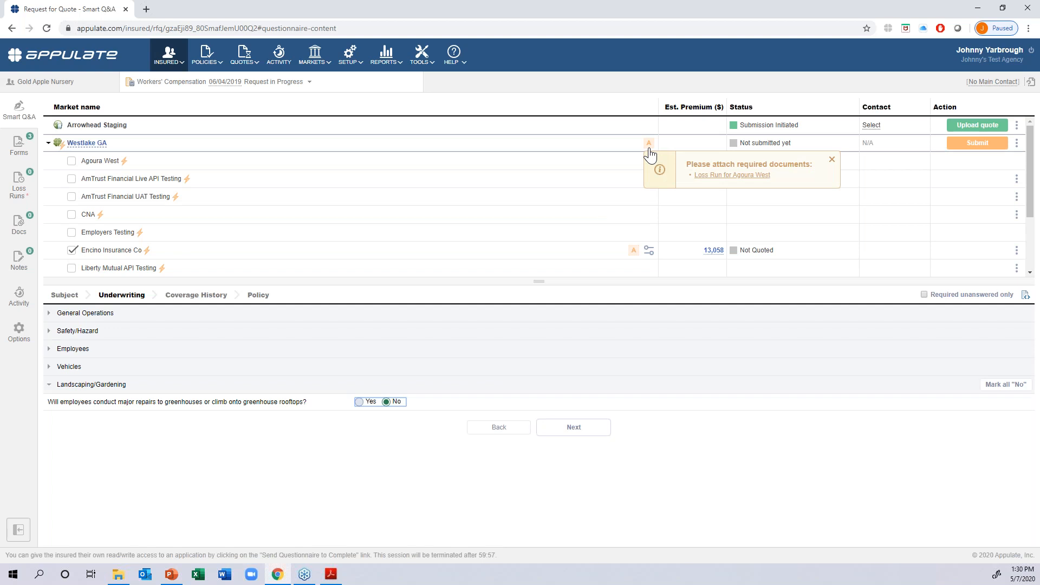
# - Attach the Loss-Runs-Example file from the Appulate Demo folder to the request as the Agoura West loss run
pyautogui.click(1003, 8)
pyautogui.moveTo(538, 31); pyautogui.dragTo(830, 23)
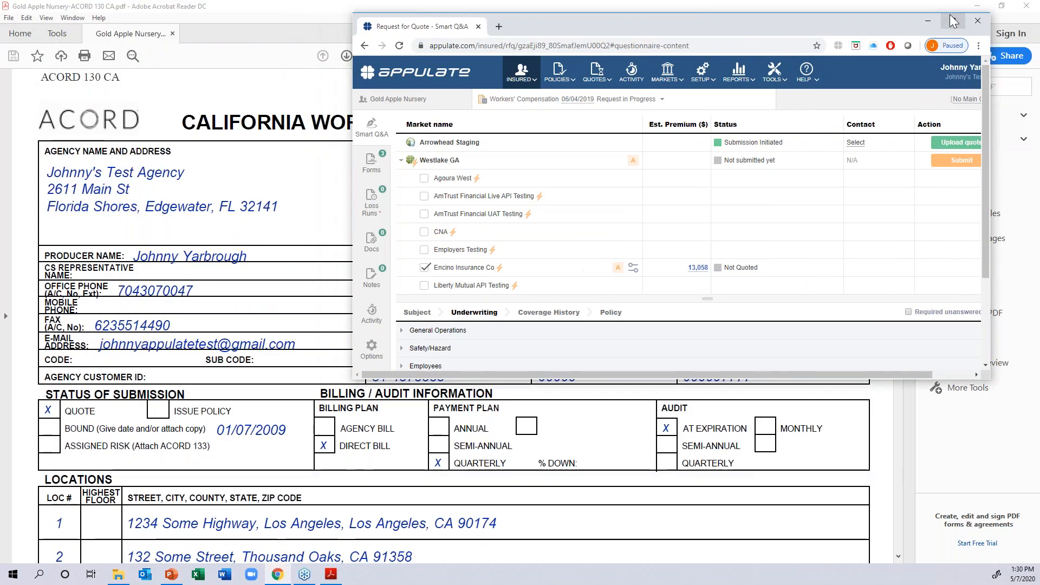
pyautogui.click(985, 6)
pyautogui.click(977, 6)
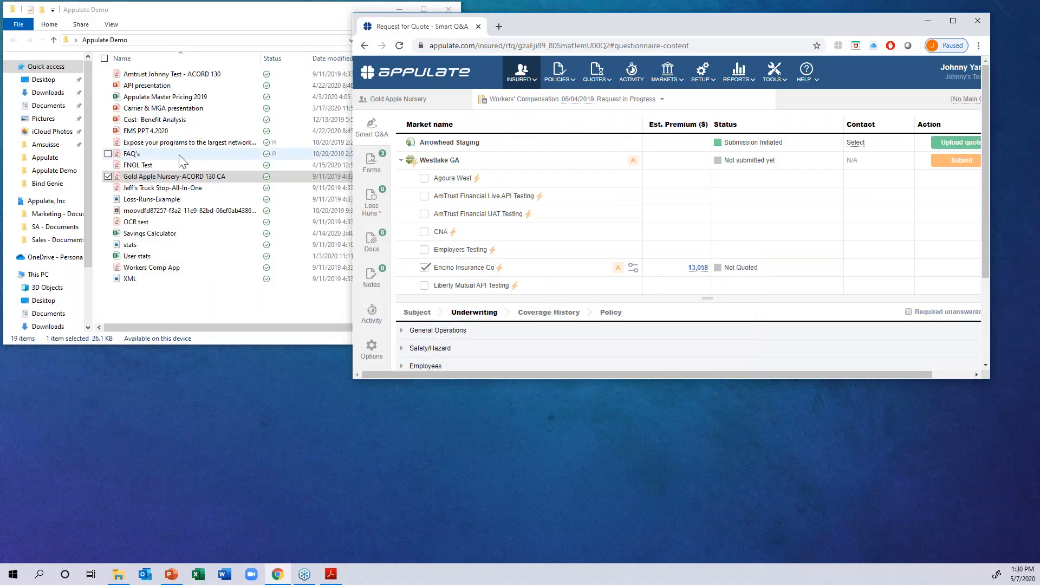
pyautogui.moveTo(145, 200); pyautogui.dragTo(503, 329)
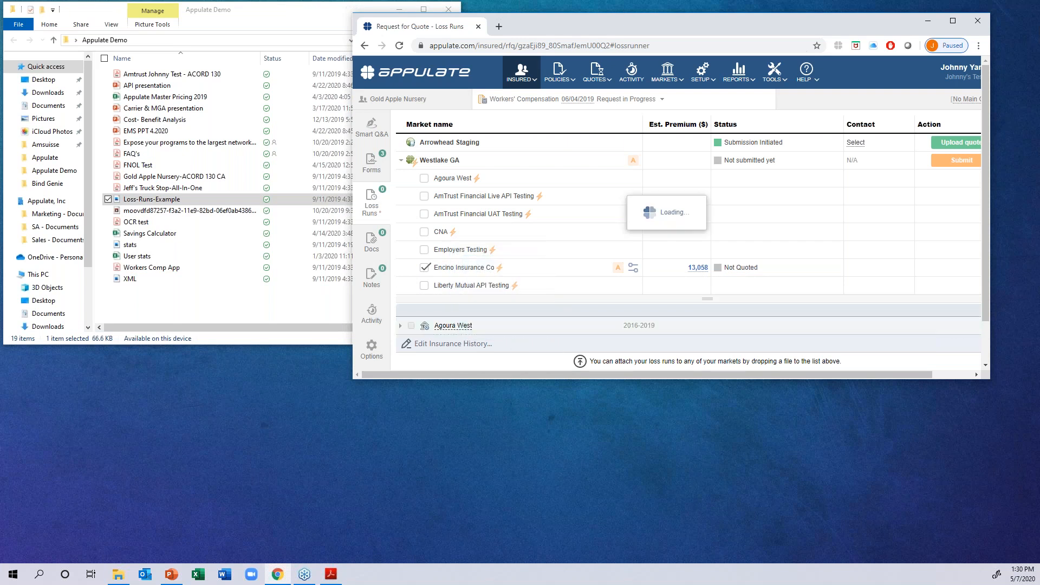
pyautogui.click(953, 22)
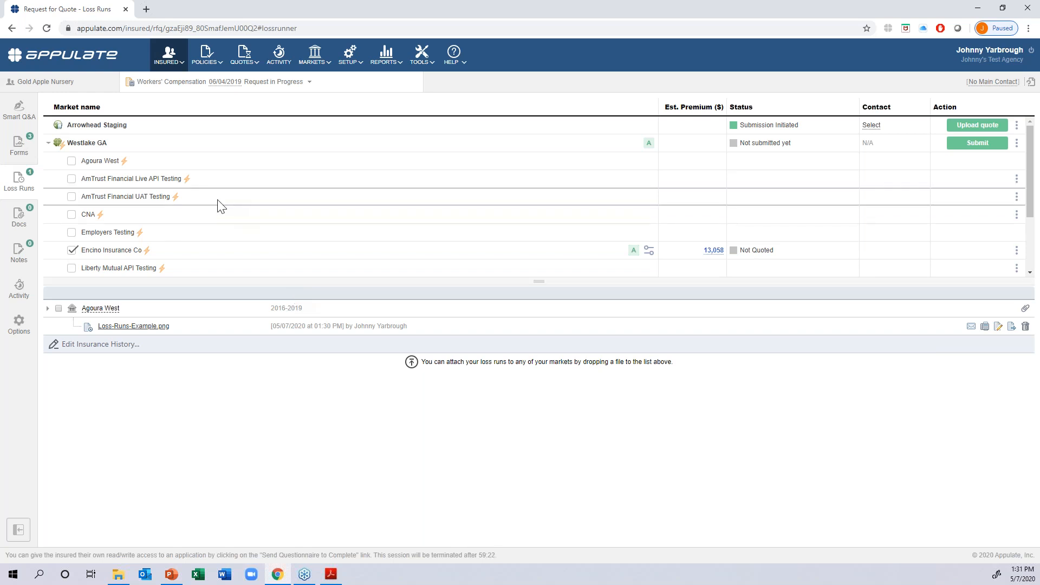
# - Select the Westlake GA form among the available forms and open it for inline editing
pyautogui.click(20, 153)
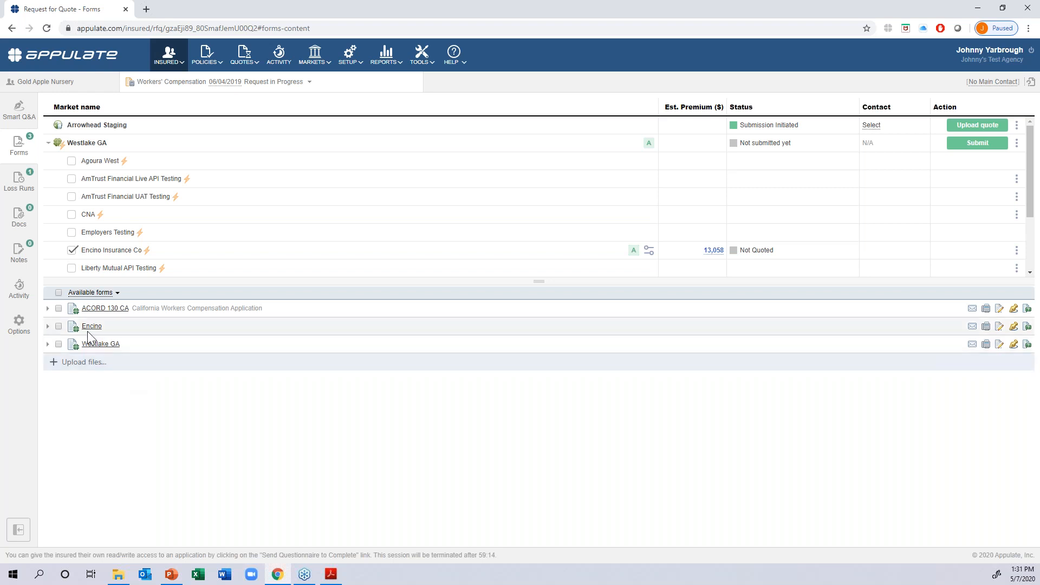
pyautogui.click(59, 344)
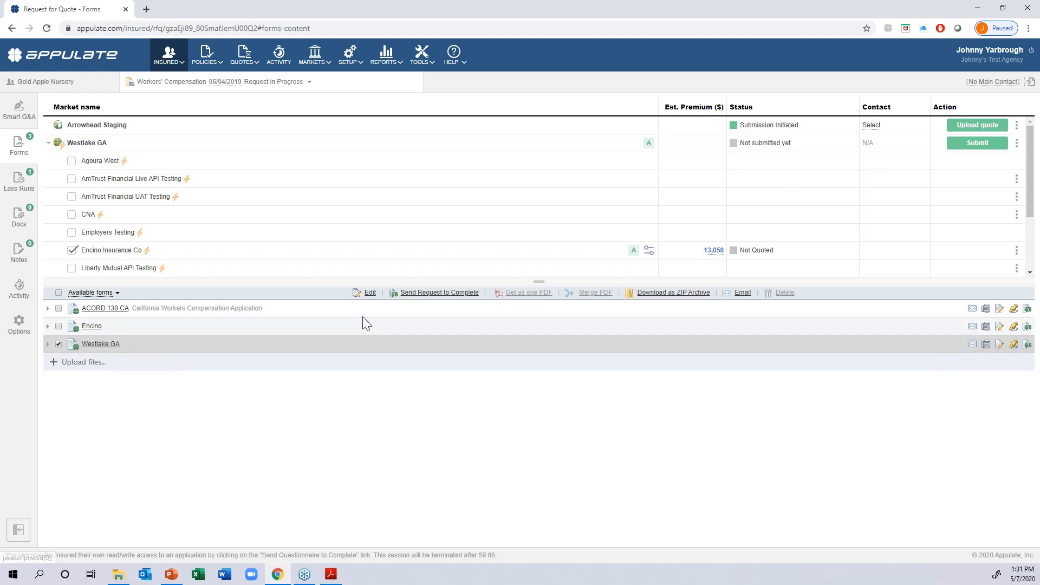
pyautogui.click(367, 293)
pyautogui.click(102, 106)
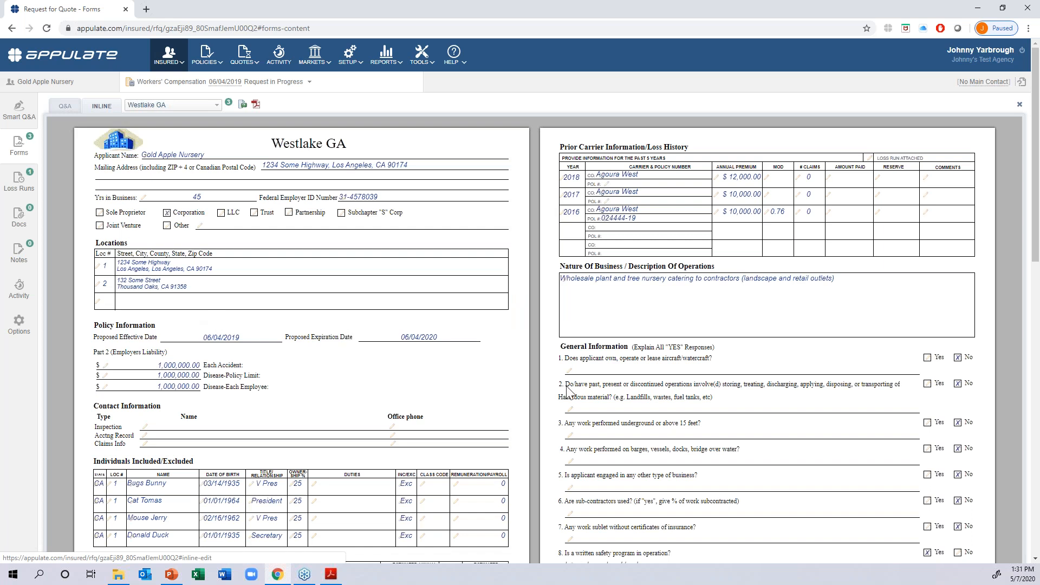
# - In the form's Payroll and Rating table, set the full-time employees for class code 0035 Nurseries to 16
pyautogui.scroll(-5, 439, 309)
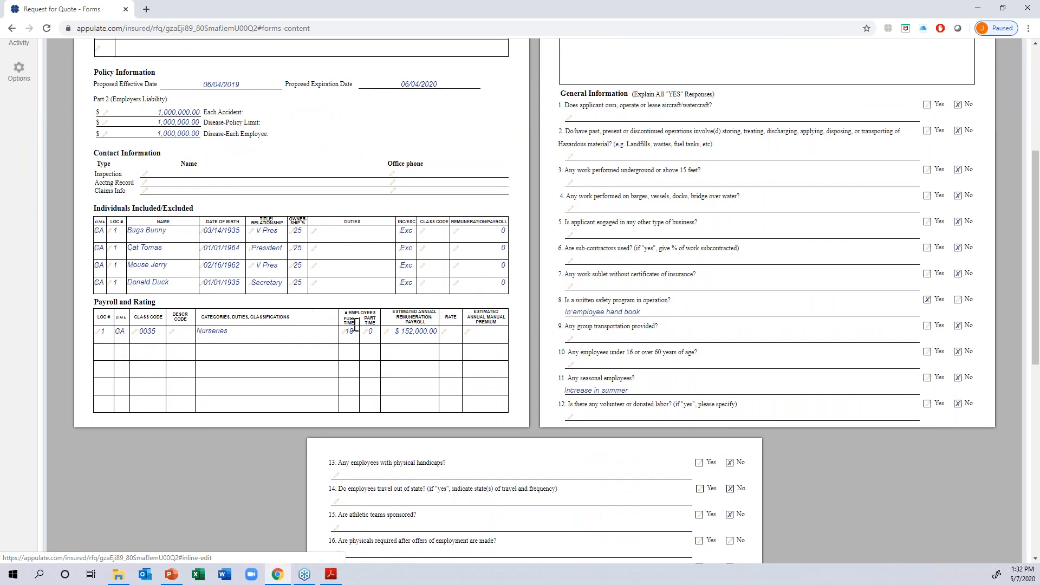
pyautogui.press('BackSpace')
pyautogui.write('6')
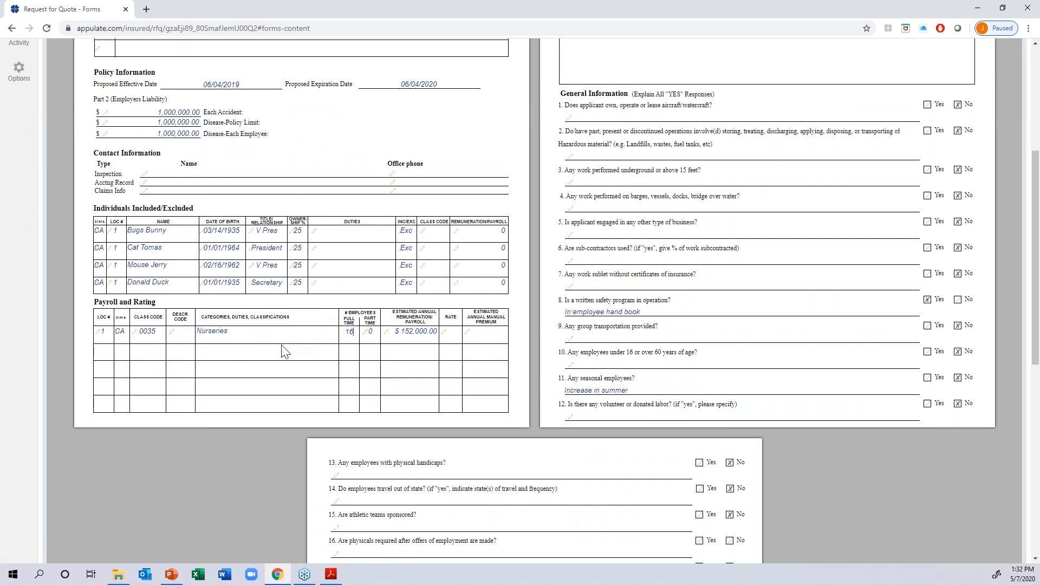
# - Check the full-time employee count of the payroll record in the Smart Q&A questionnaire, and review the request's activity log
pyautogui.scroll(5, 146, 233)
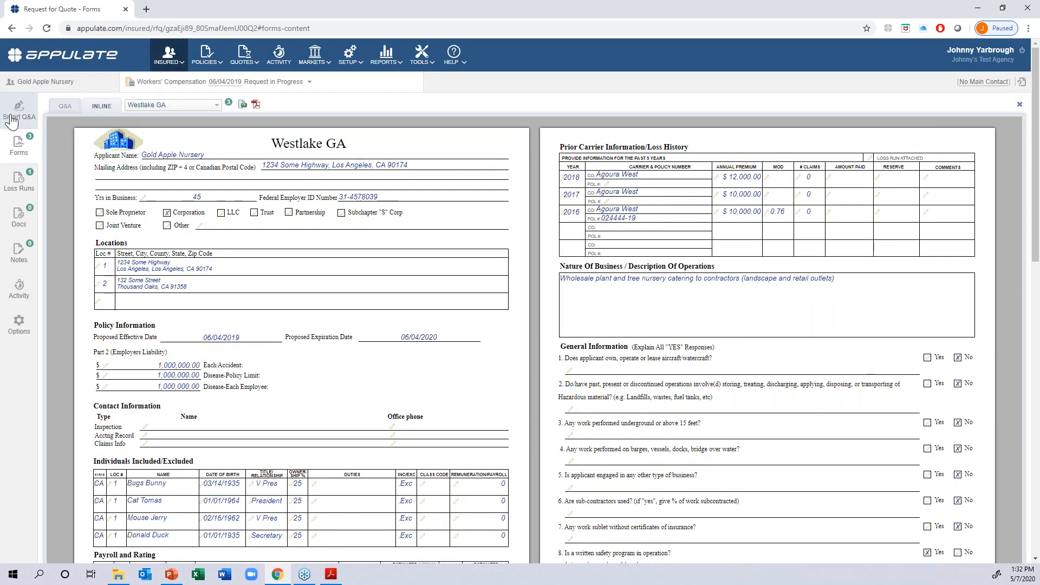
pyautogui.click(17, 114)
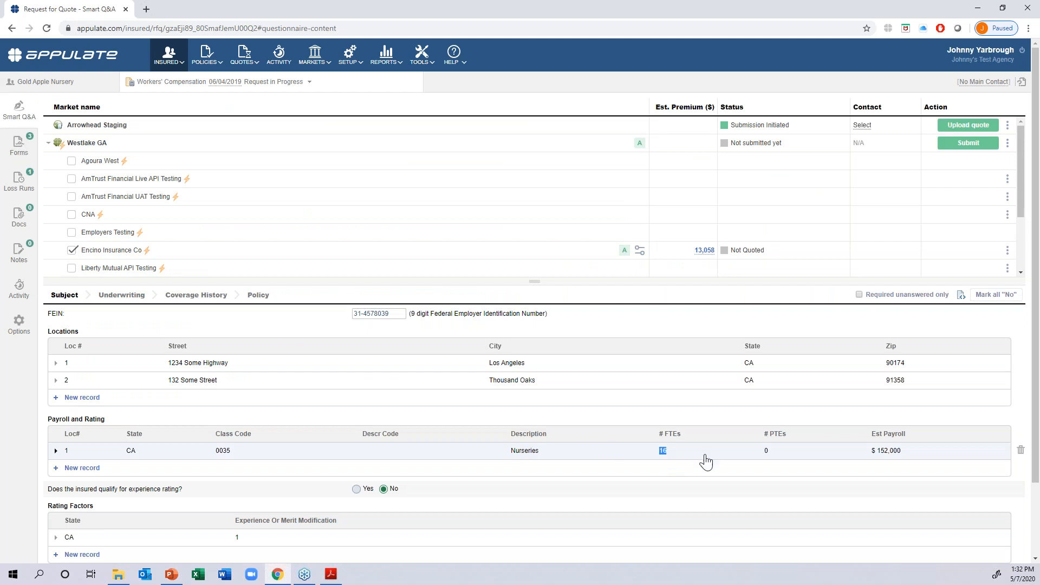
pyautogui.doubleClick(663, 451)
pyautogui.click(622, 423)
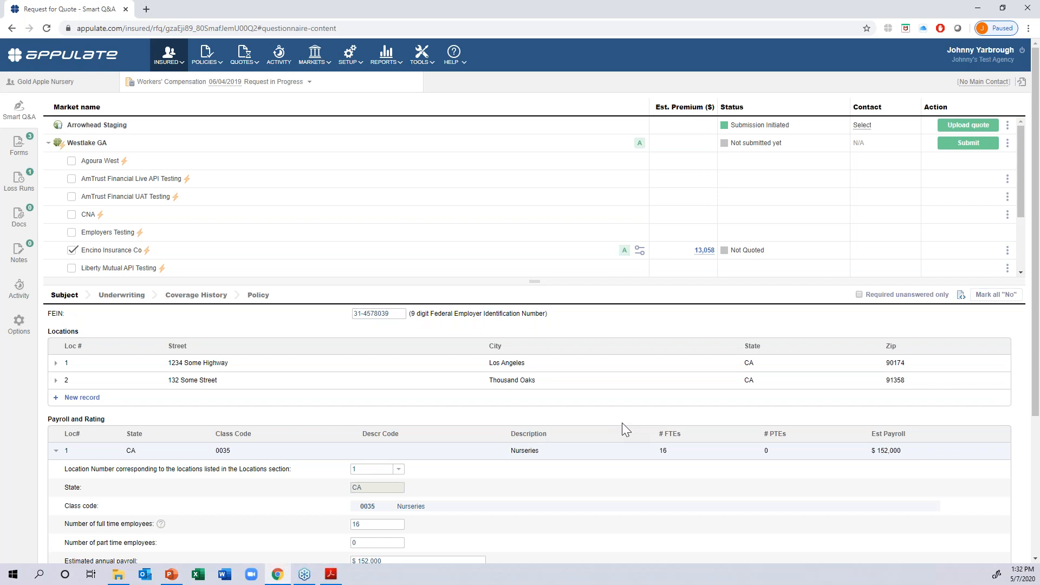
pyautogui.click(19, 287)
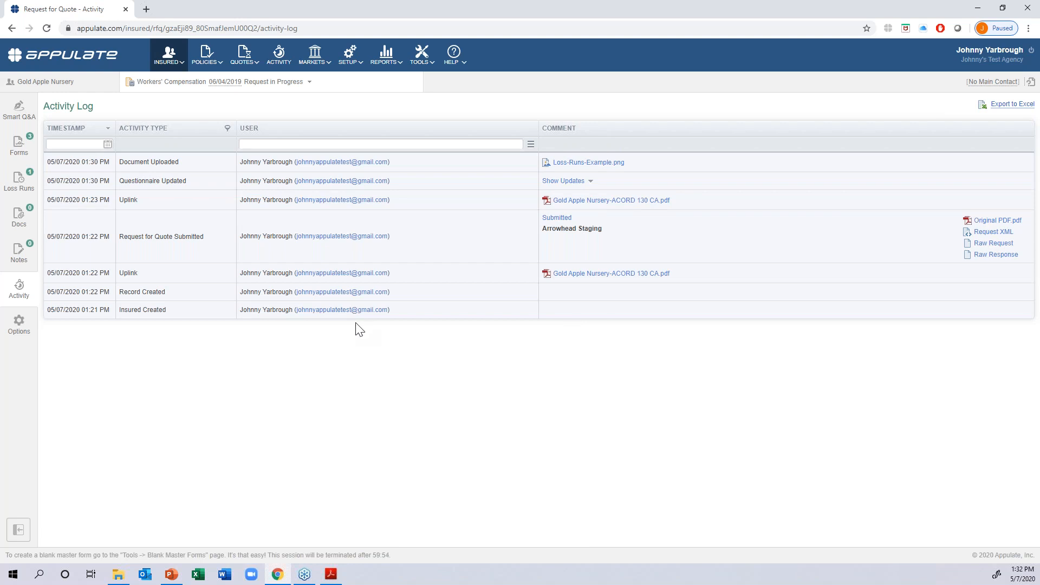
pyautogui.click(27, 117)
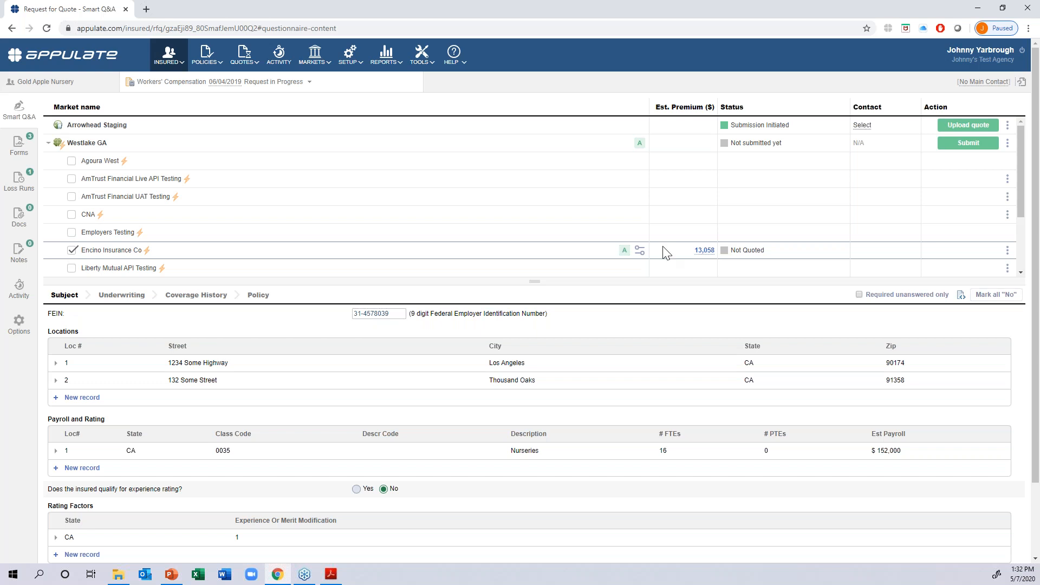
# - Review the full rating breakdown behind Encino Insurance Co's estimated premium, down to the commission and disclaimer
pyautogui.click(703, 252)
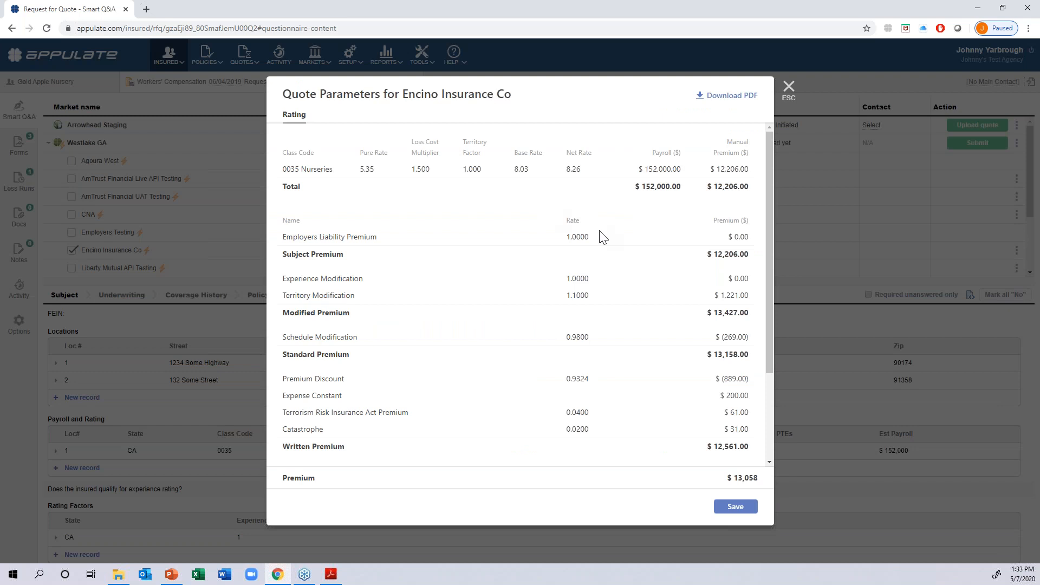
pyautogui.scroll(-2, 603, 237)
pyautogui.scroll(2, 603, 236)
pyautogui.scroll(-2, 601, 230)
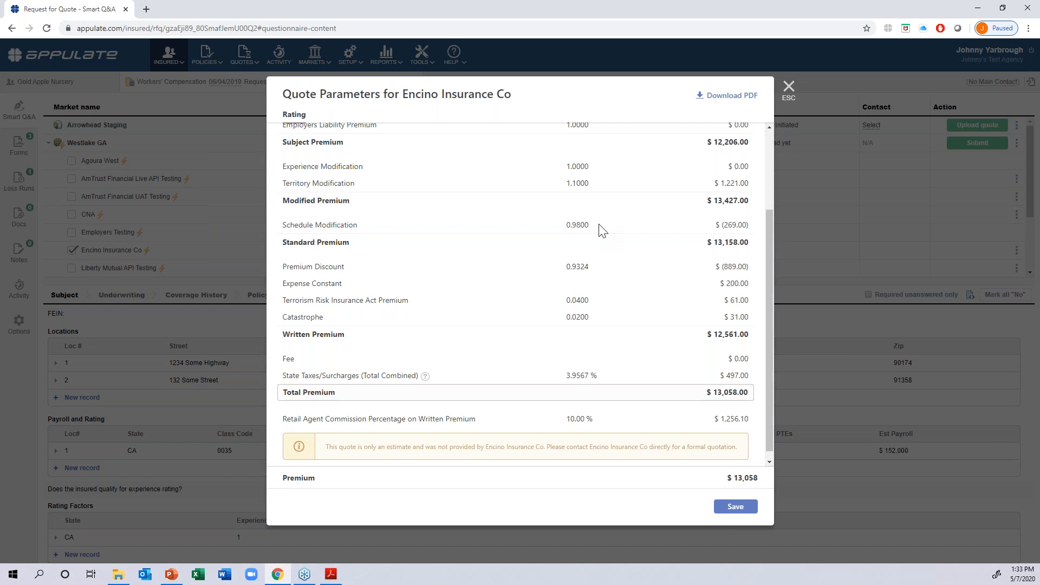
pyautogui.click(788, 88)
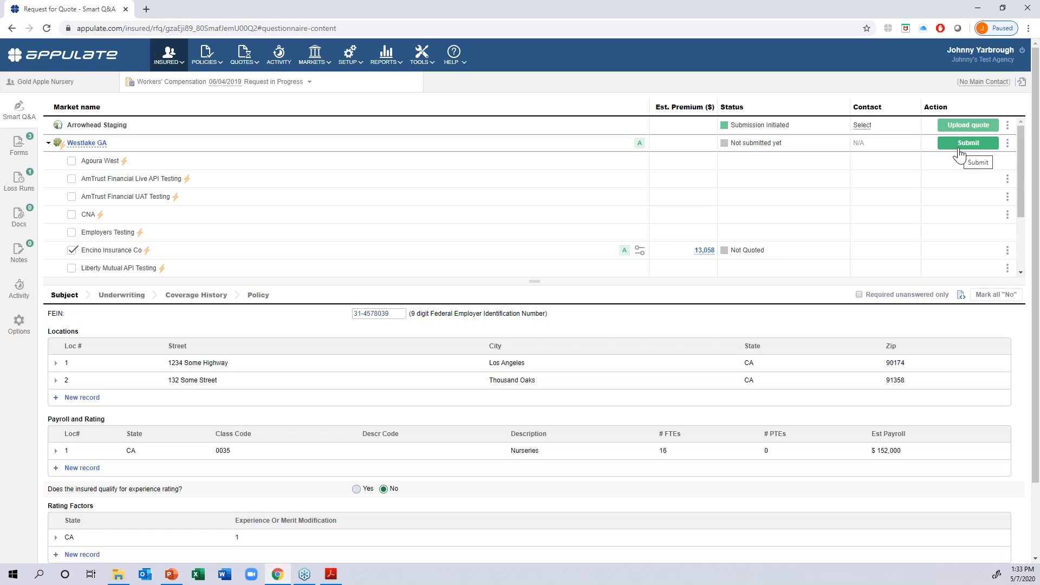
# - Submit the request to Westlake GA, and download and read Encino Insurance Co's Gold Apple Nursery proposal PDF
pyautogui.click(958, 147)
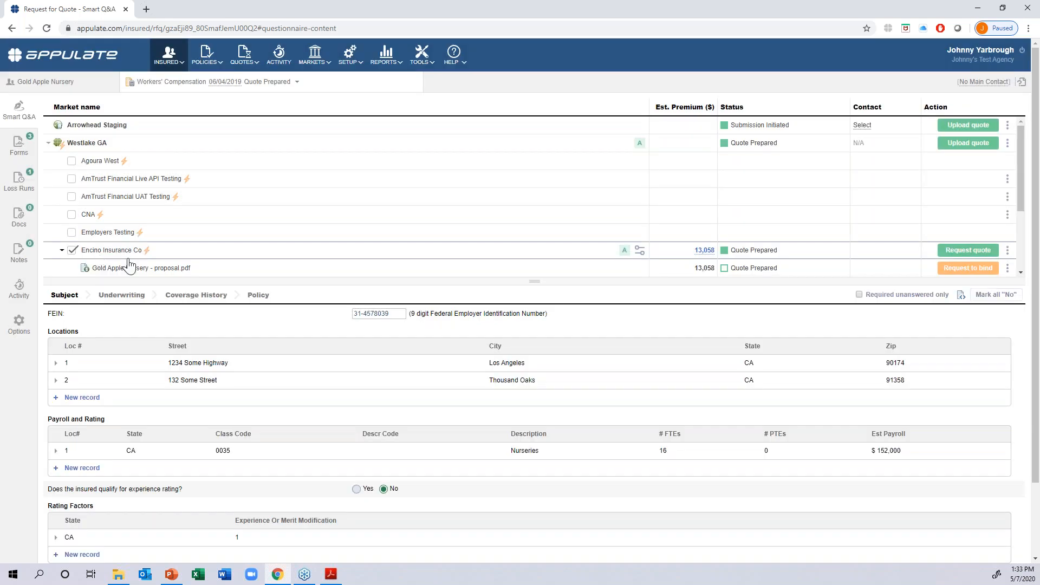
pyautogui.scroll(-1, 747, 246)
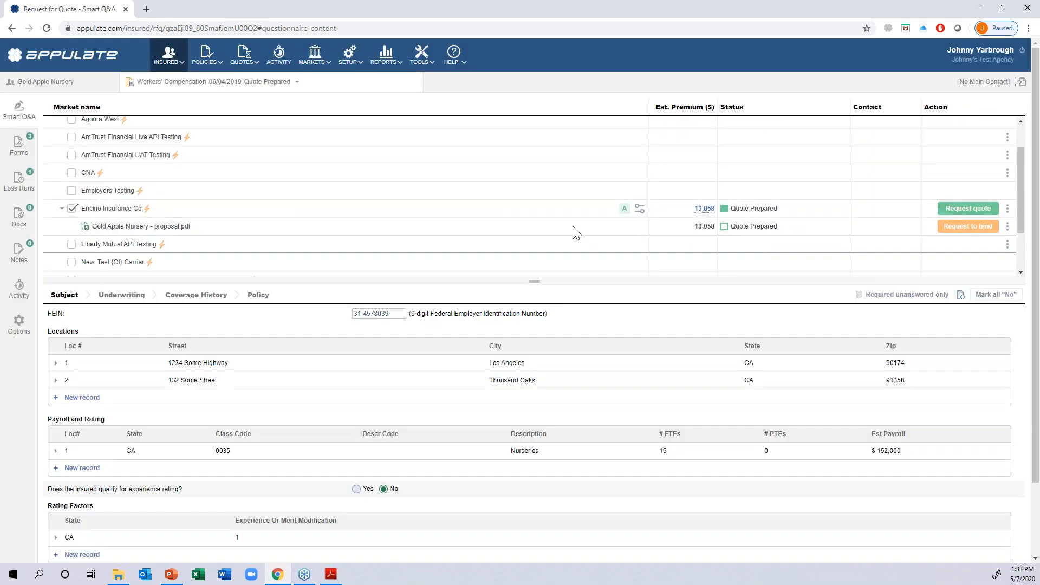
pyautogui.click(132, 228)
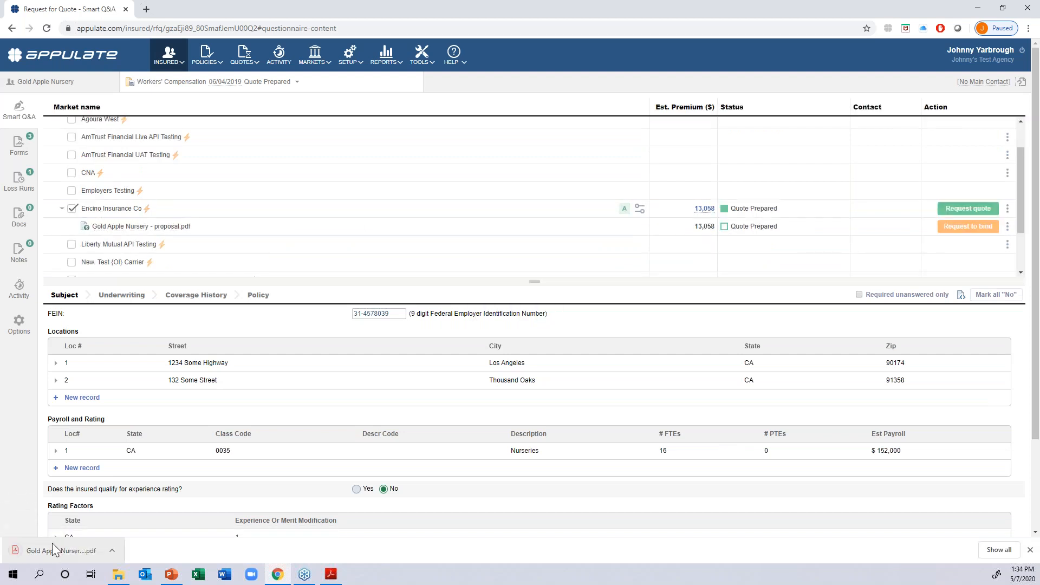
pyautogui.click(51, 544)
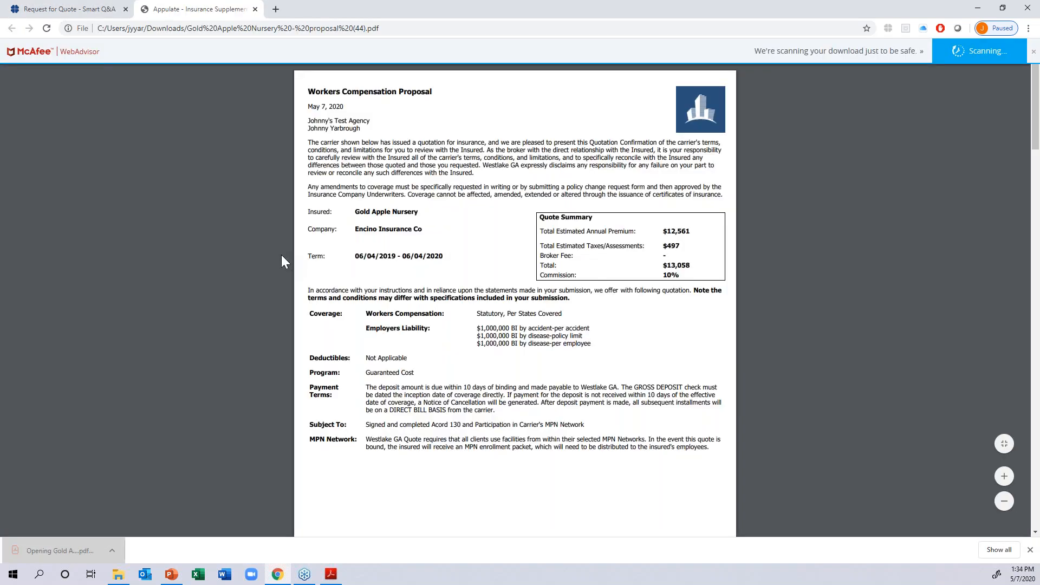
pyautogui.scroll(-8, 282, 261)
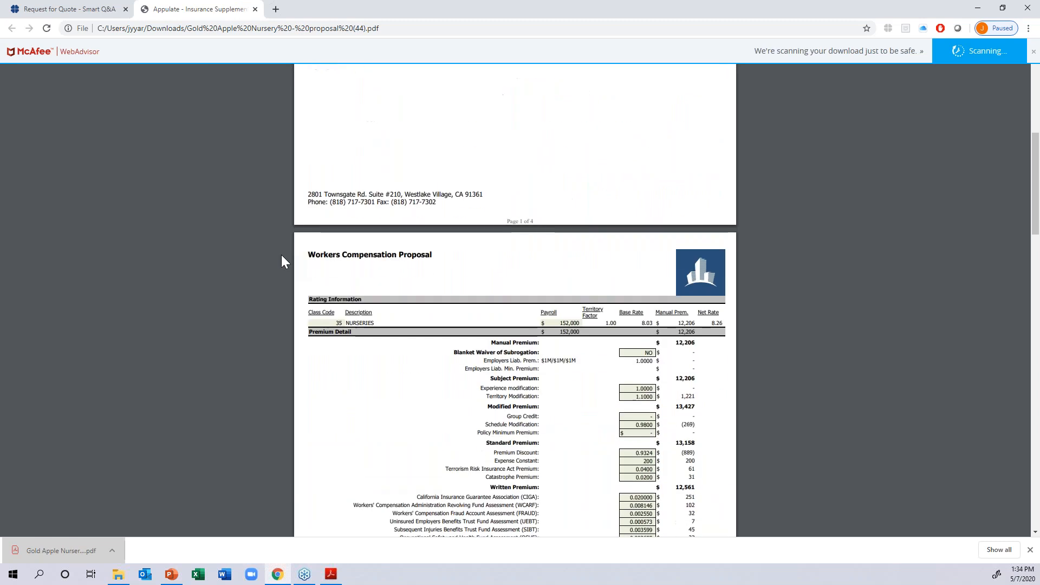
# - Back in the quote request, check the requirements for requesting to bind the Encino Insurance Co proposal
pyautogui.click(81, 10)
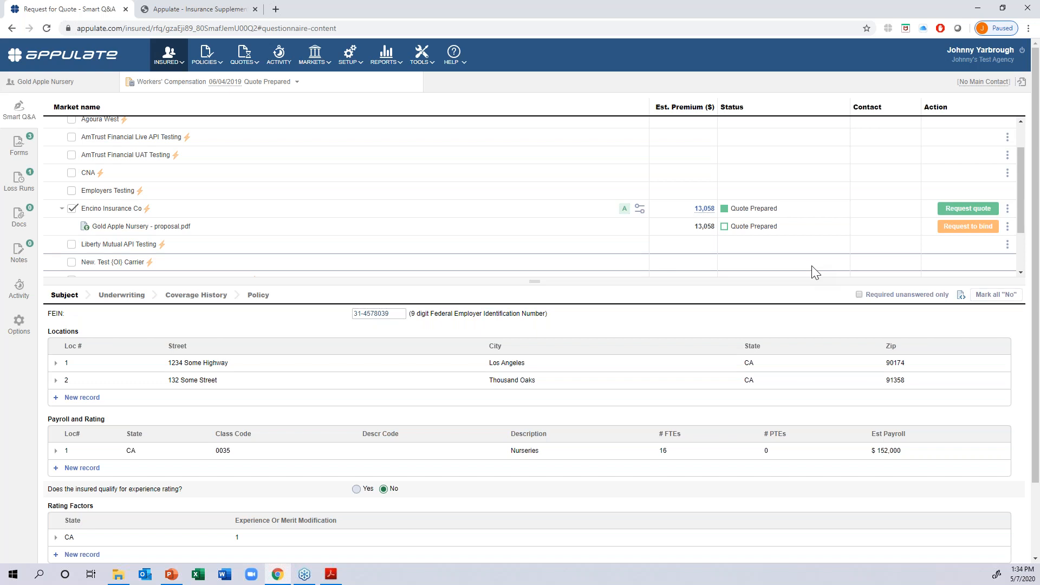
pyautogui.click(965, 226)
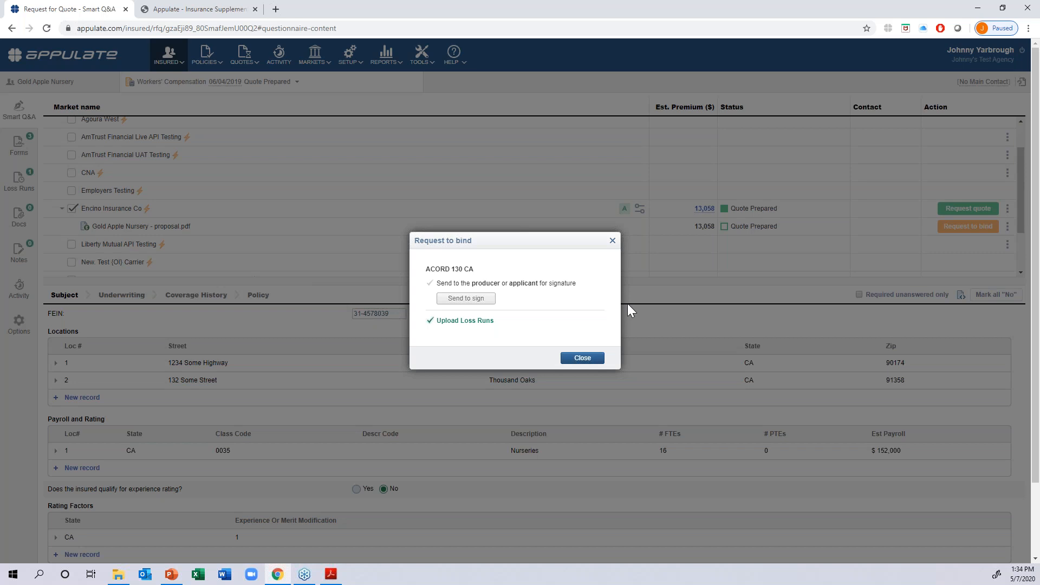
pyautogui.click(584, 357)
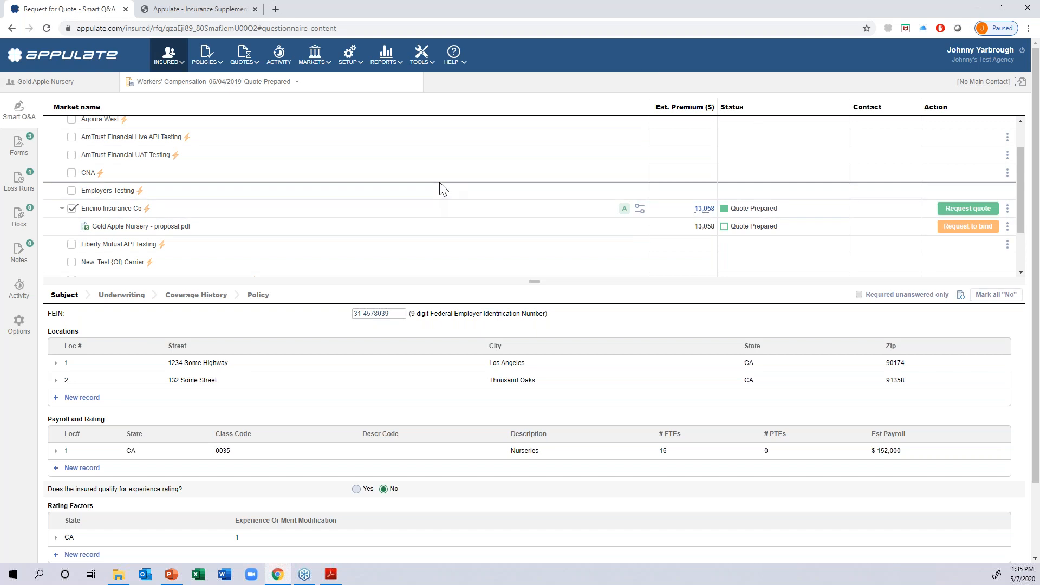
# - Collapse the Westlake GA carrier list and add AmTrust Financial Weblink Testing as a market
pyautogui.scroll(2, 443, 189)
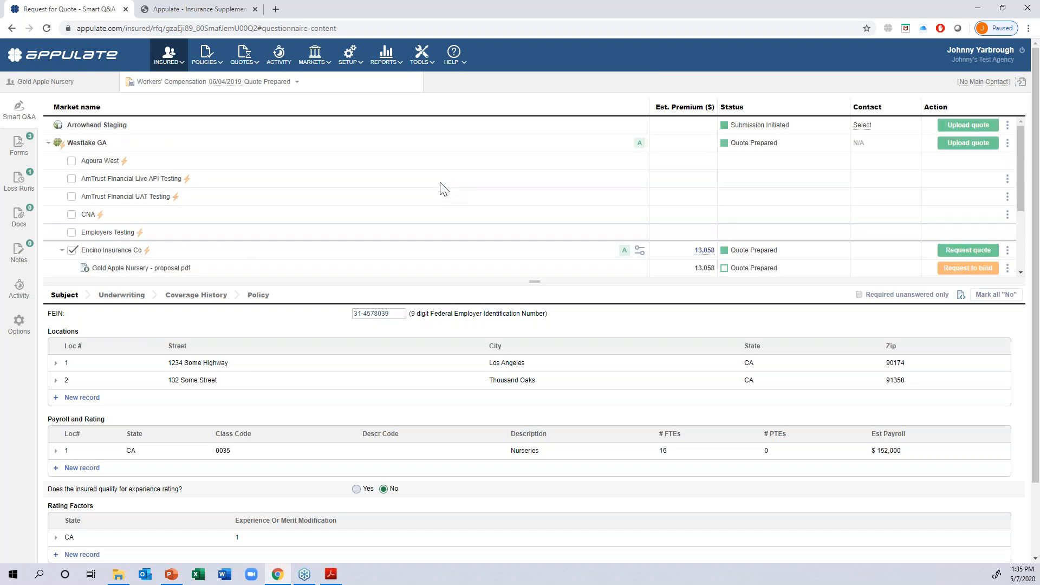
pyautogui.click(48, 143)
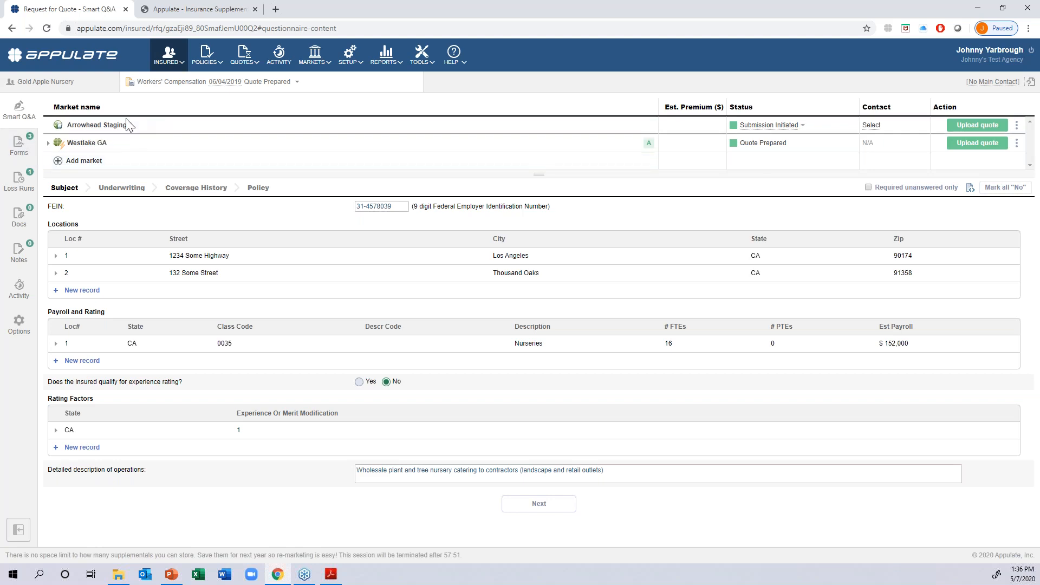
pyautogui.click(58, 162)
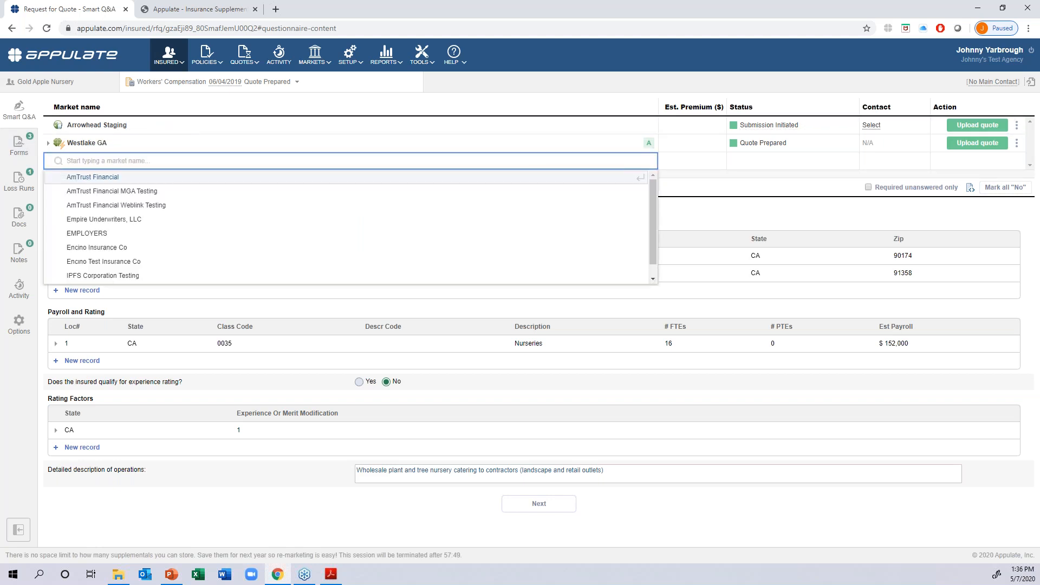
pyautogui.click(135, 205)
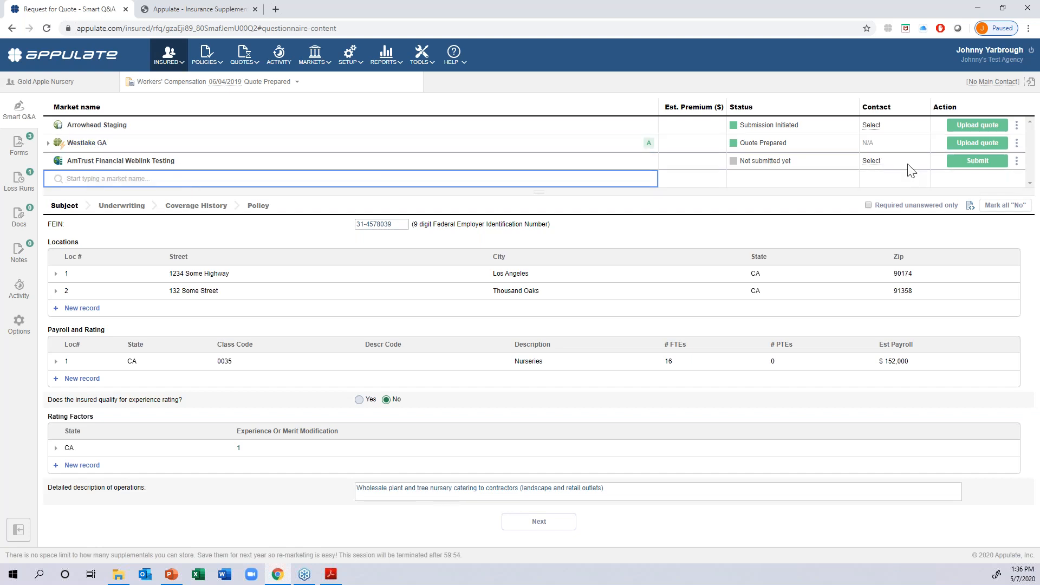
# - Submit the request to AmTrust Financial Weblink Testing and start a new prefilled quote in AmTrust Online
pyautogui.click(956, 162)
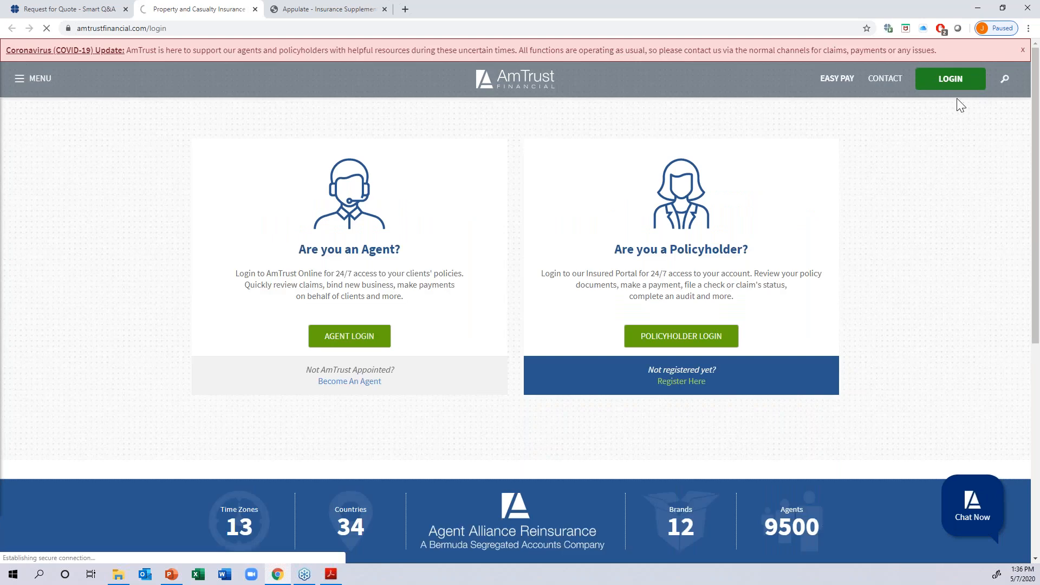
pyautogui.click(956, 86)
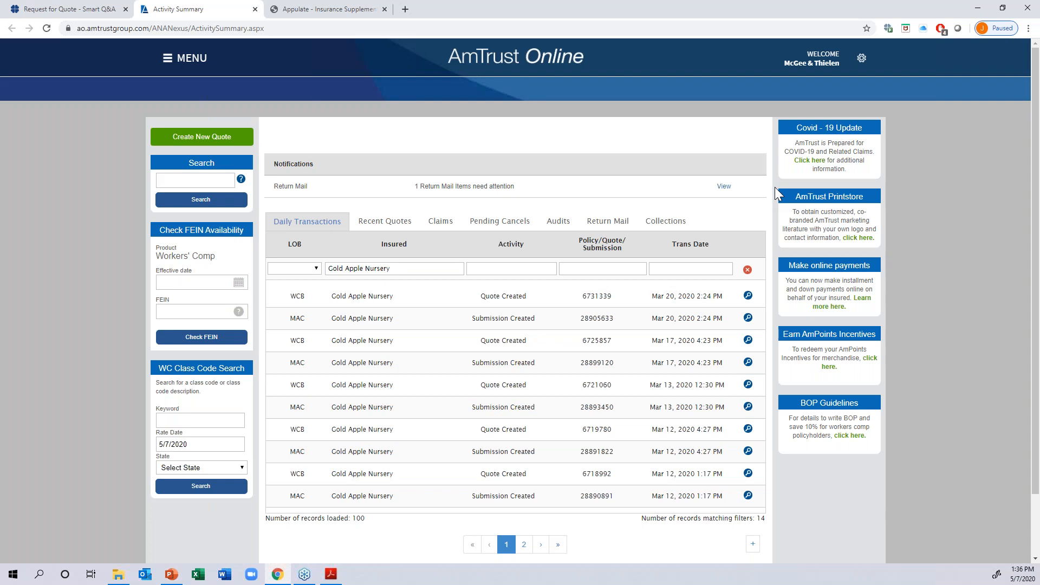
pyautogui.click(185, 136)
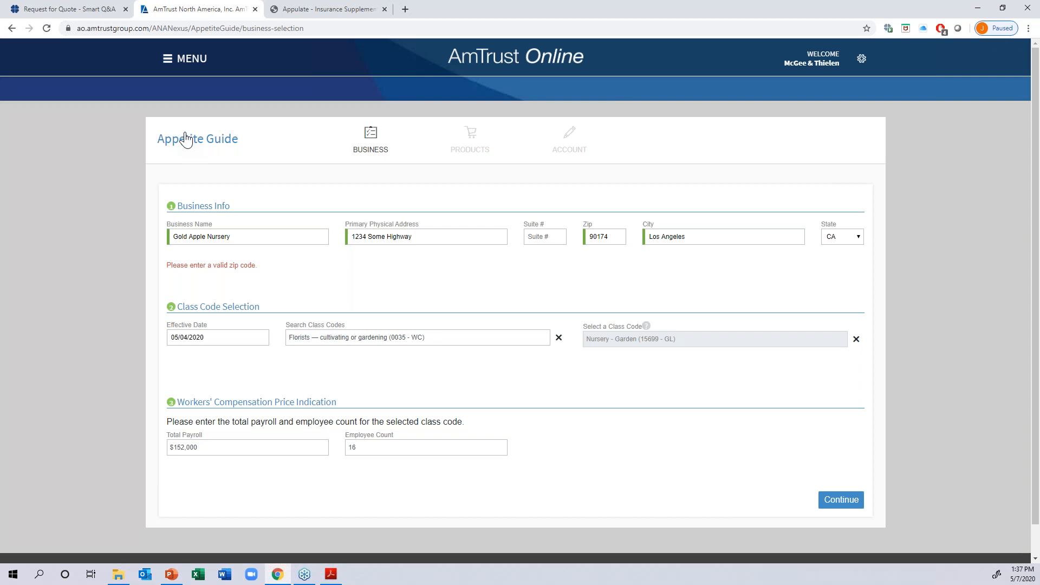
# - Return to Appulate, sign out of the agency account and open the public home page
pyautogui.click(70, 9)
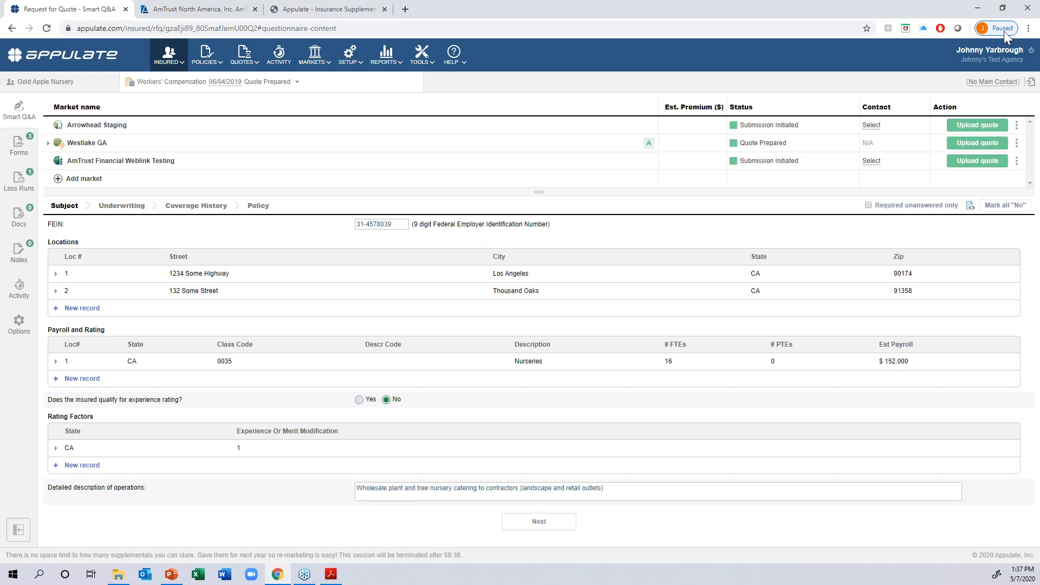
pyautogui.click(1031, 52)
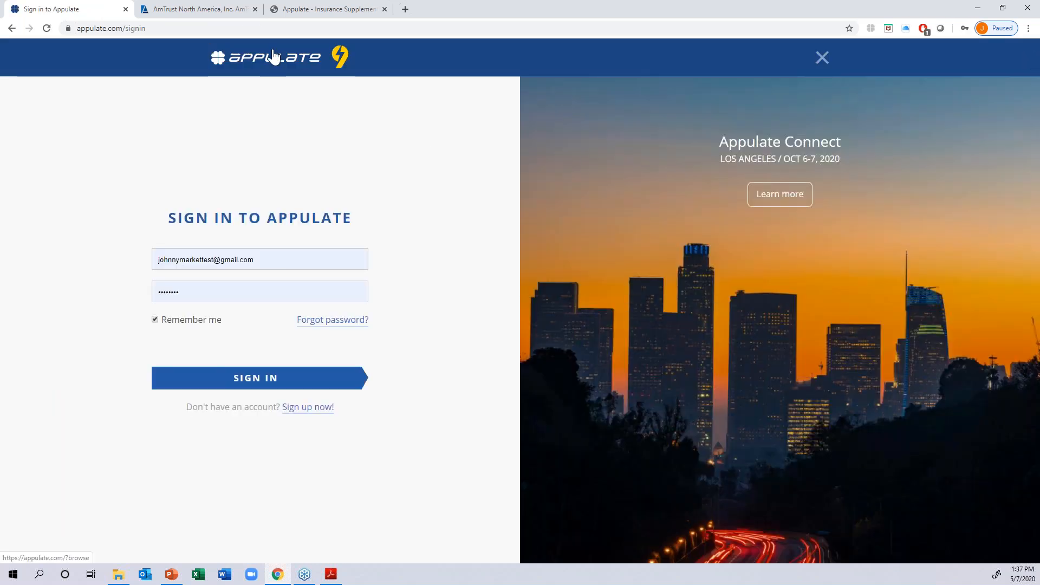
pyautogui.click(269, 60)
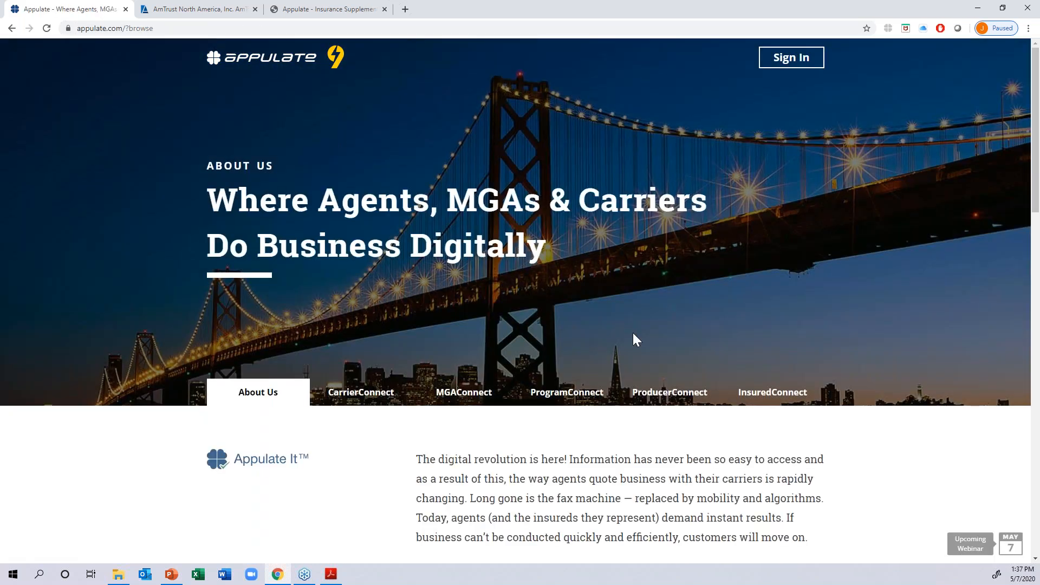
# - Look through the ProducerConnect page's key features and open the Appulate market directory from there
pyautogui.click(652, 393)
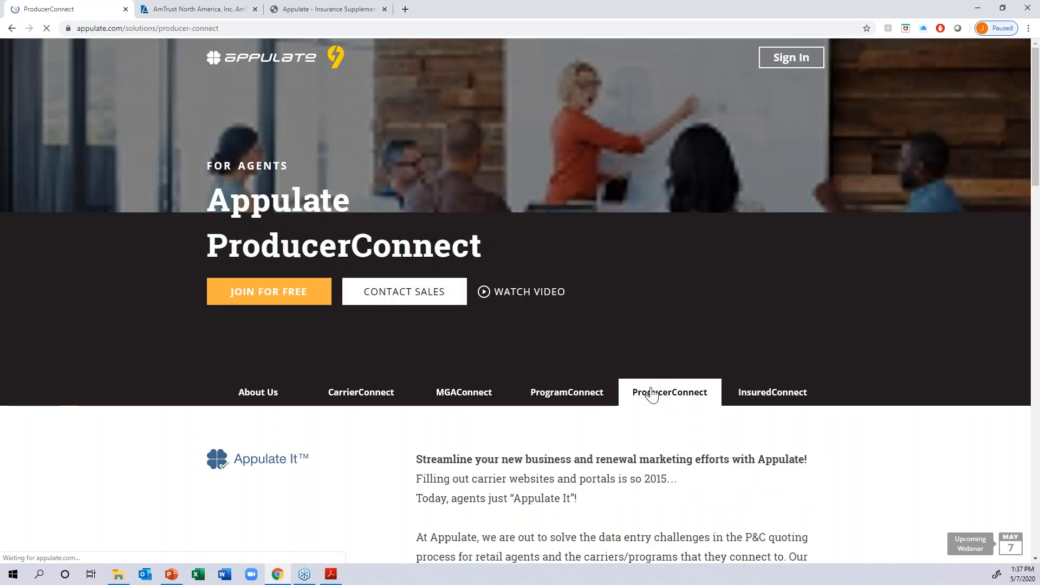
pyautogui.scroll(-5, 575, 366)
pyautogui.scroll(-10, 579, 372)
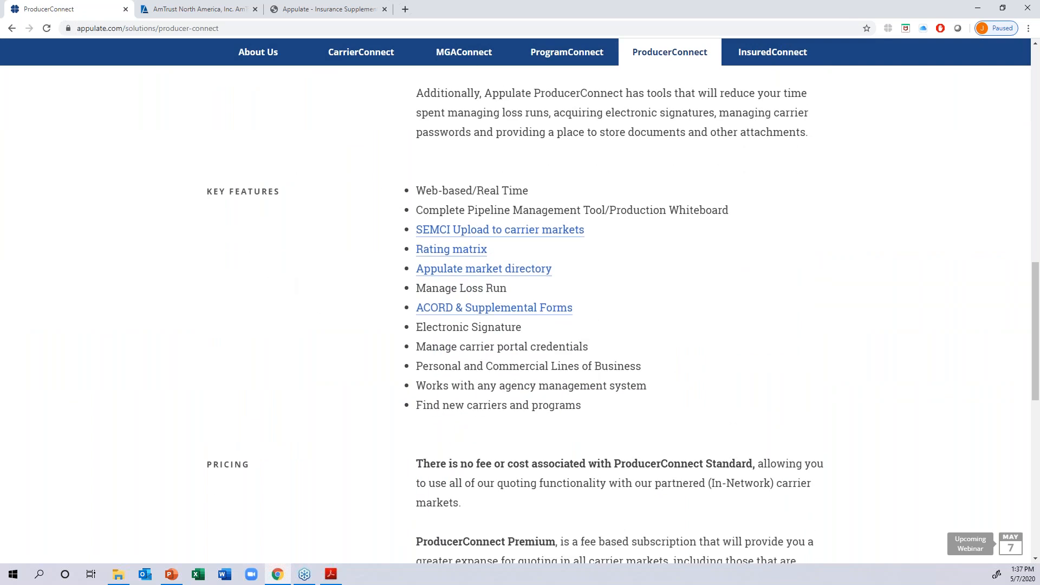
pyautogui.click(448, 269)
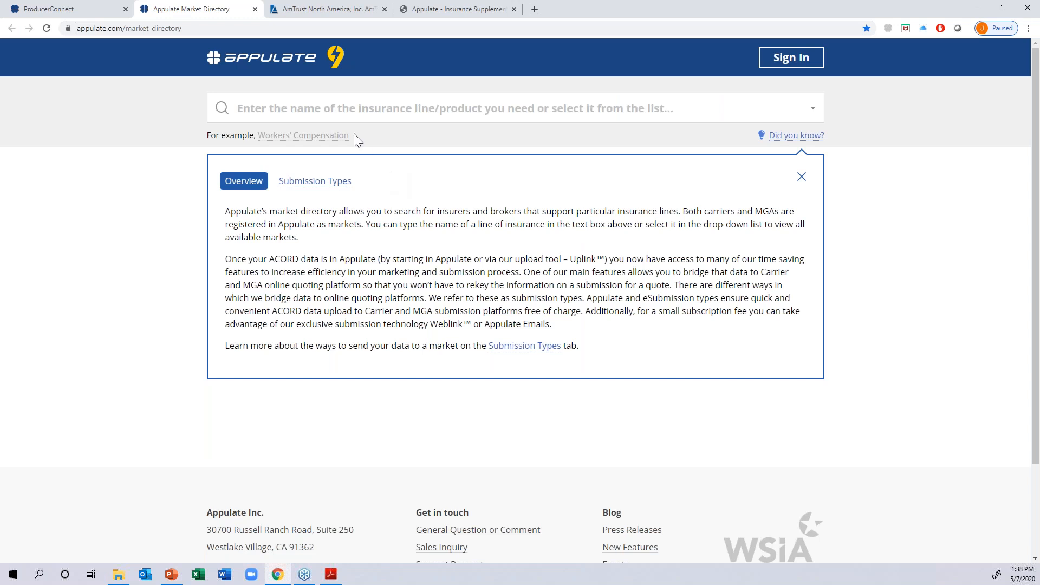
# - Look up the markets for Workers' Compensation in the market directory
pyautogui.click(346, 109)
pyautogui.write('worker')
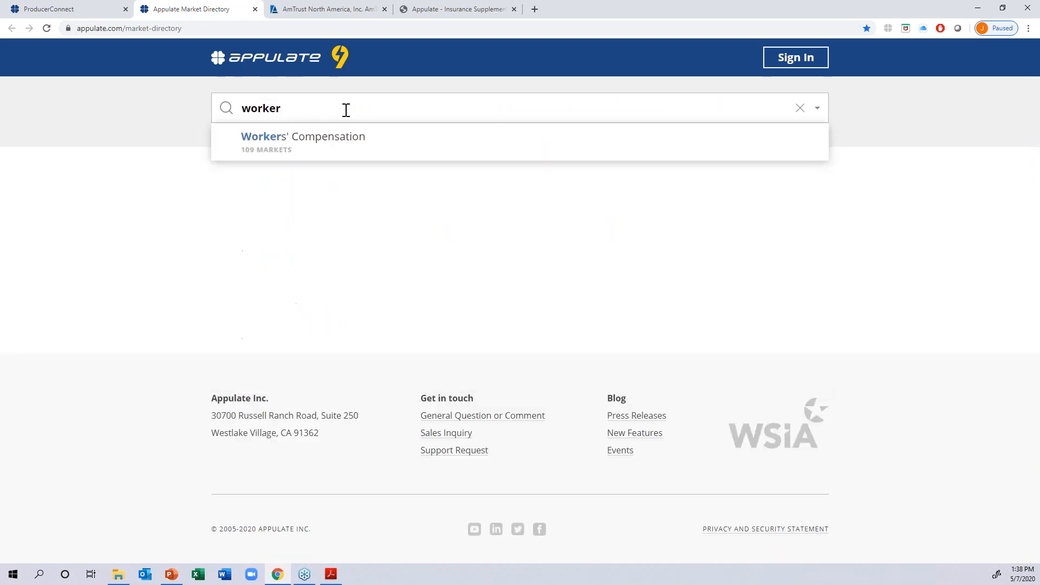
pyautogui.click(311, 139)
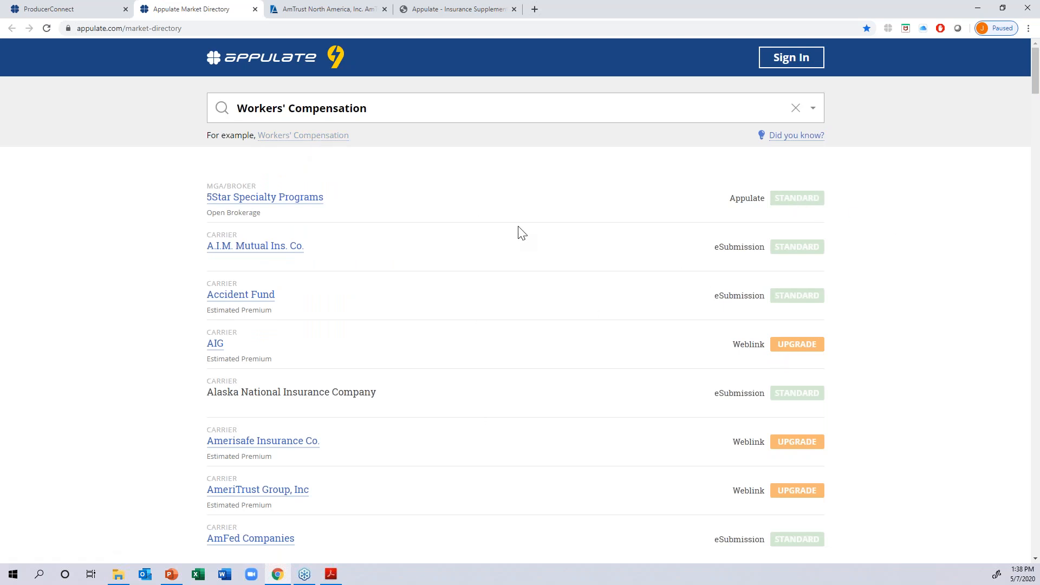
# - Examine the listed Workers' Compensation markets, comparing their submission types and Standard or Upgrade labels
pyautogui.scroll(-5, 520, 232)
pyautogui.scroll(-10, 526, 206)
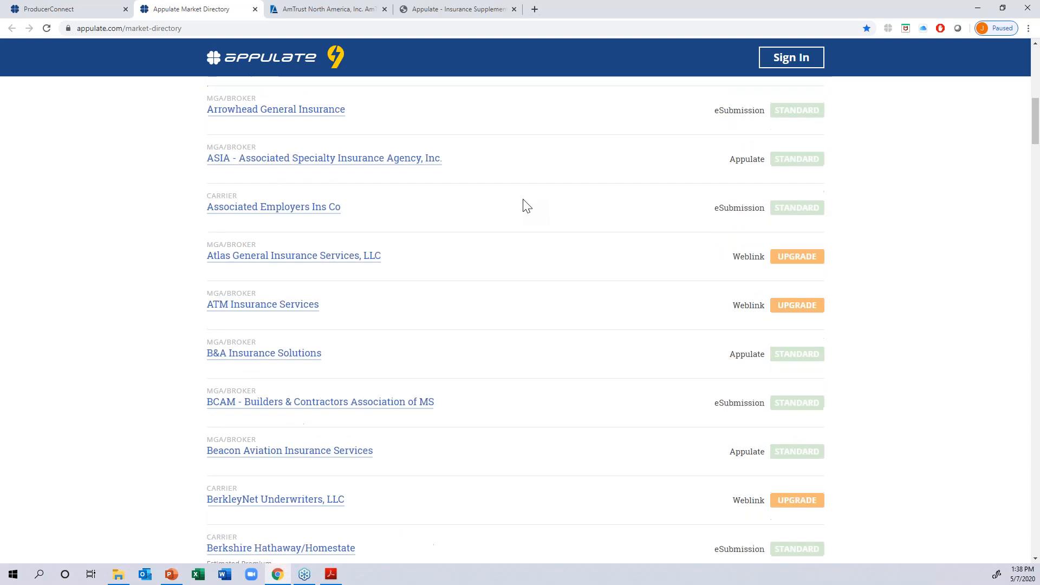
pyautogui.moveTo(834, 148); pyautogui.dragTo(744, 164)
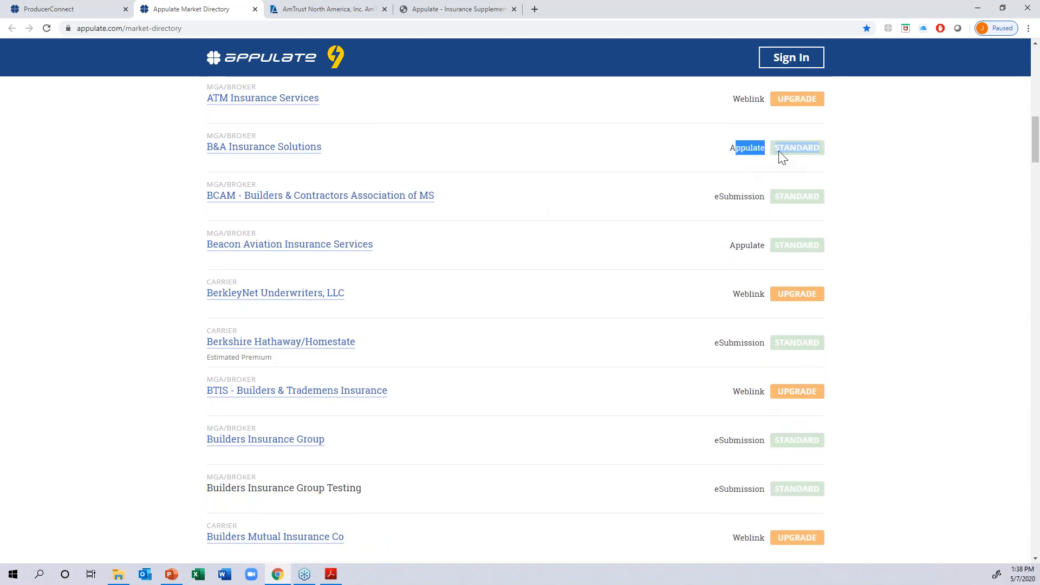
pyautogui.click(826, 168)
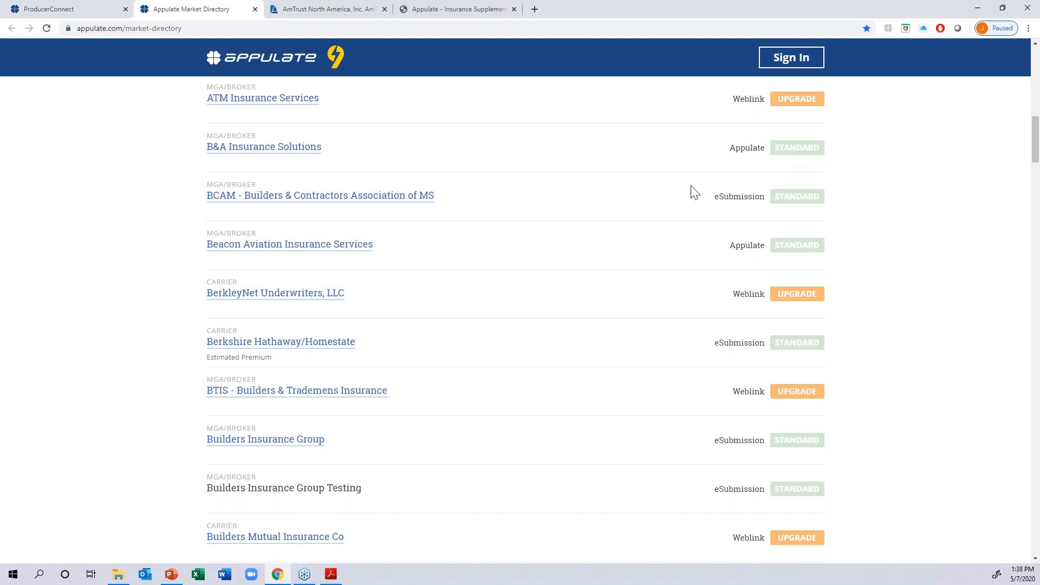
pyautogui.moveTo(826, 300); pyautogui.dragTo(780, 301)
pyautogui.click(864, 296)
# - Switch to the PowerPoint slide show and advance to the "Understanding the Agents" slide
pyautogui.click(978, 8)
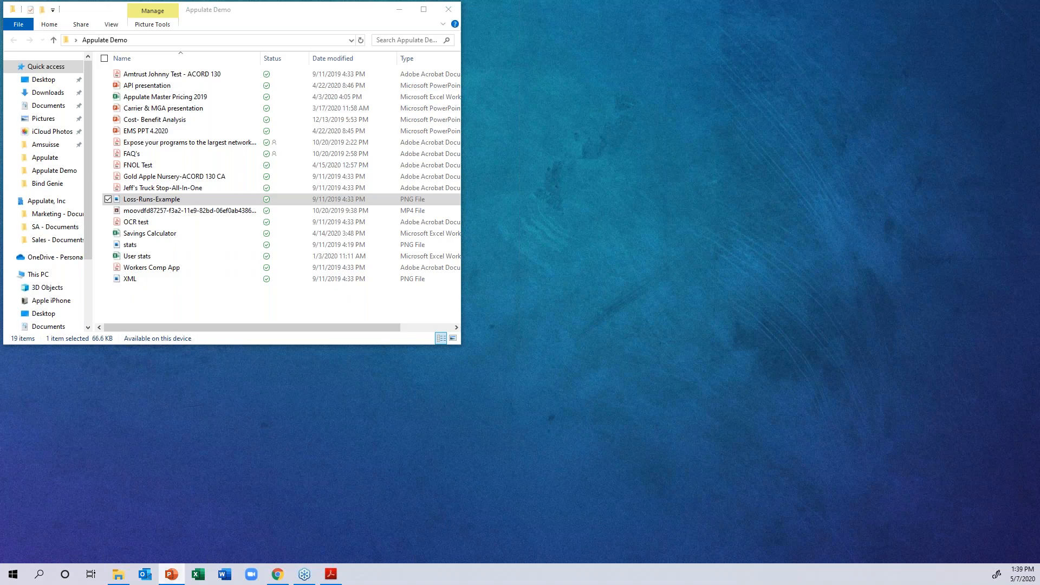
pyautogui.click(171, 574)
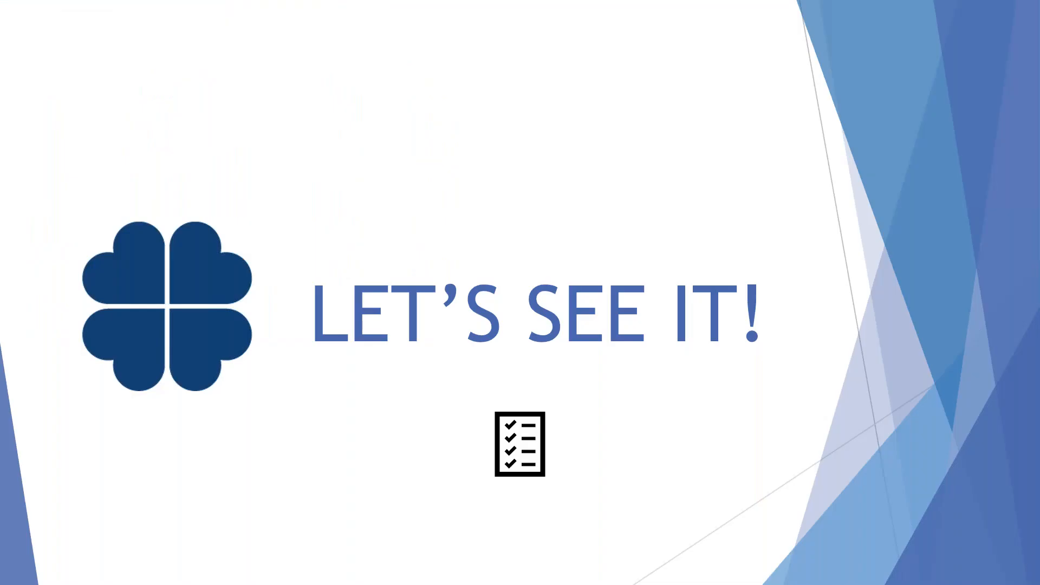
pyautogui.click(496, 315)
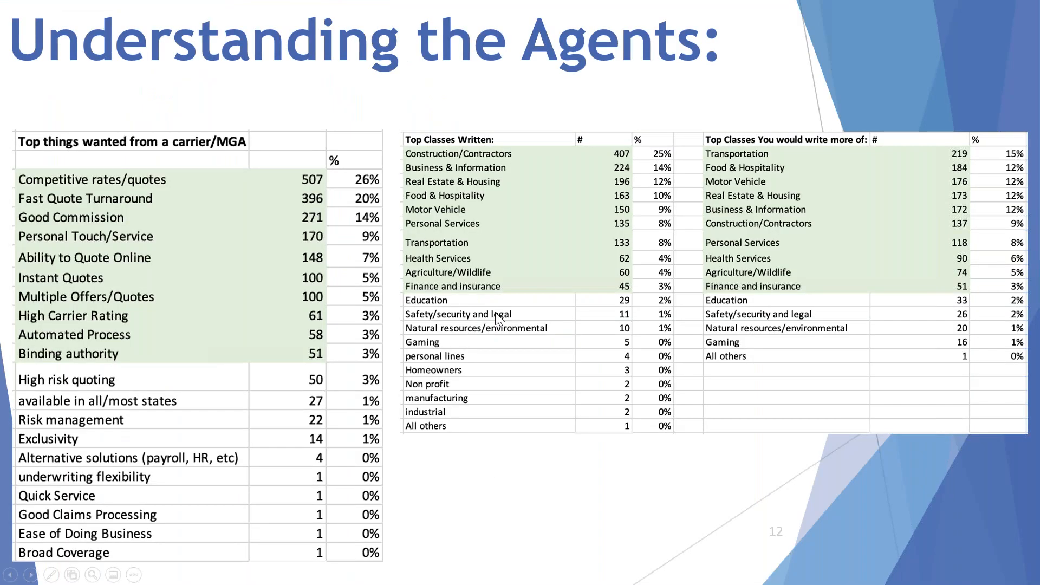